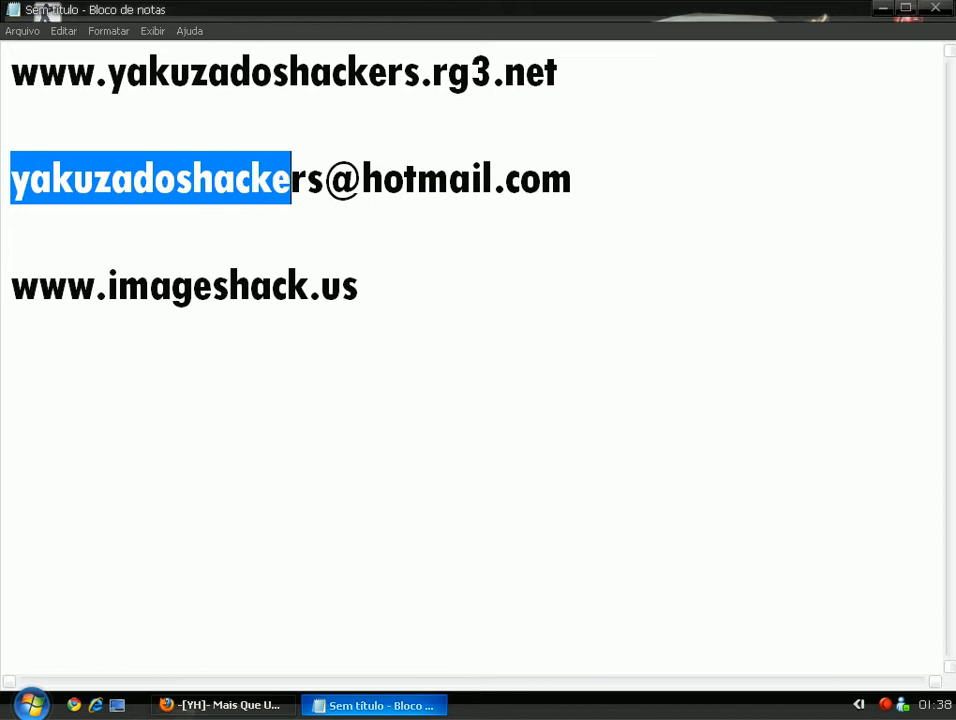
# Leave the Notepad address notes and bring up the Yakuza dos Hackers homepage in Firefox.
pyautogui.click(11, 231)
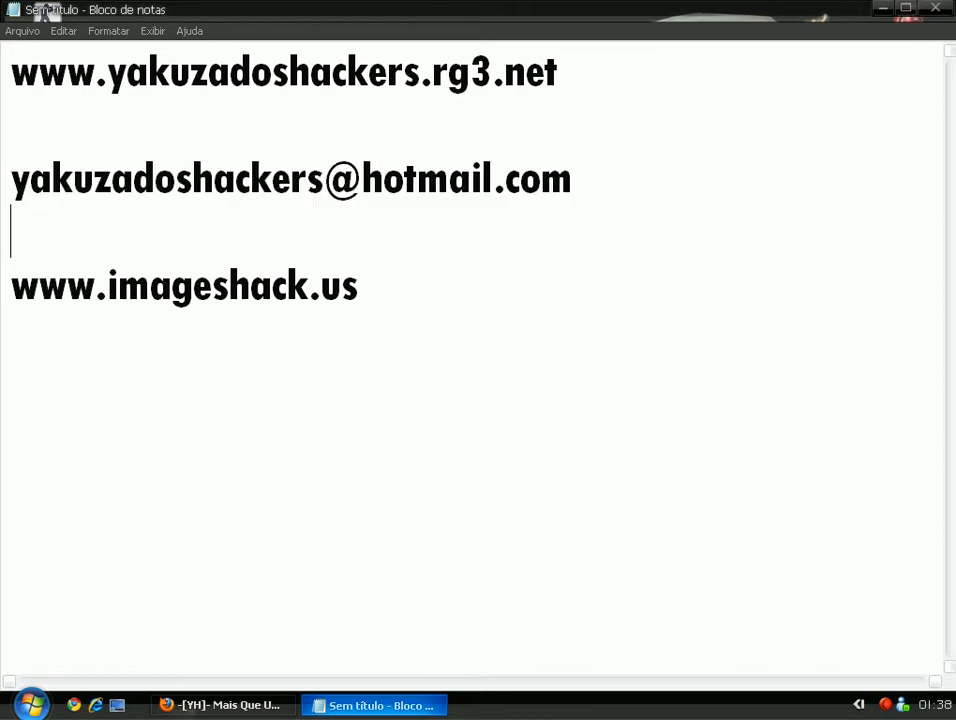
pyautogui.click(222, 705)
pyautogui.moveTo(950, 330); pyautogui.dragTo(950, 512)
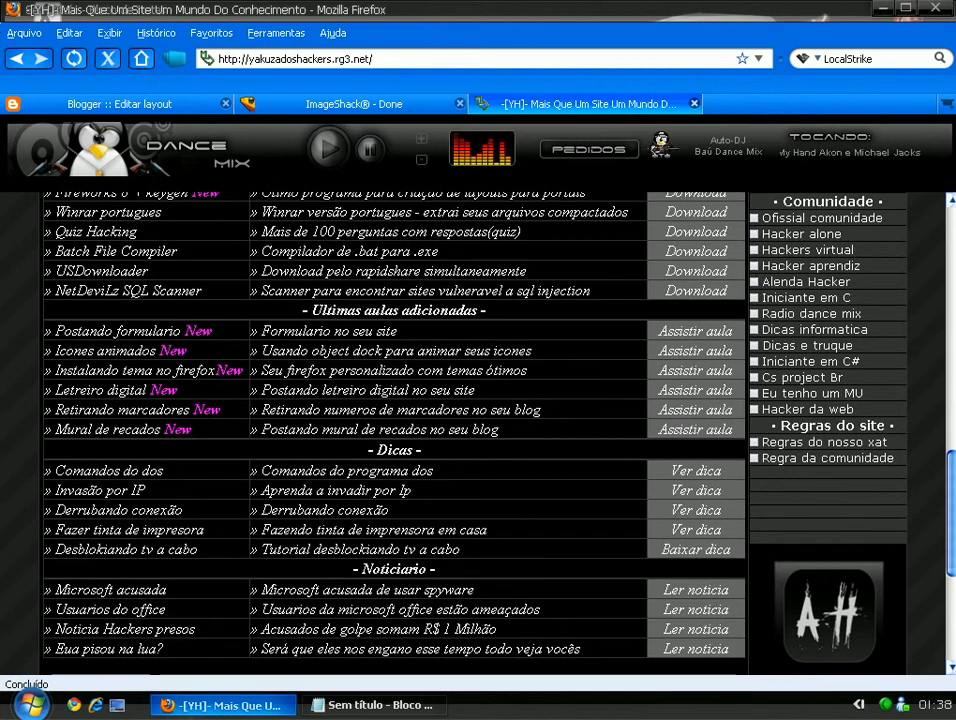
# Browse the site's Download section and move to its next page of categories.
pyautogui.scroll(2, 810, 400)
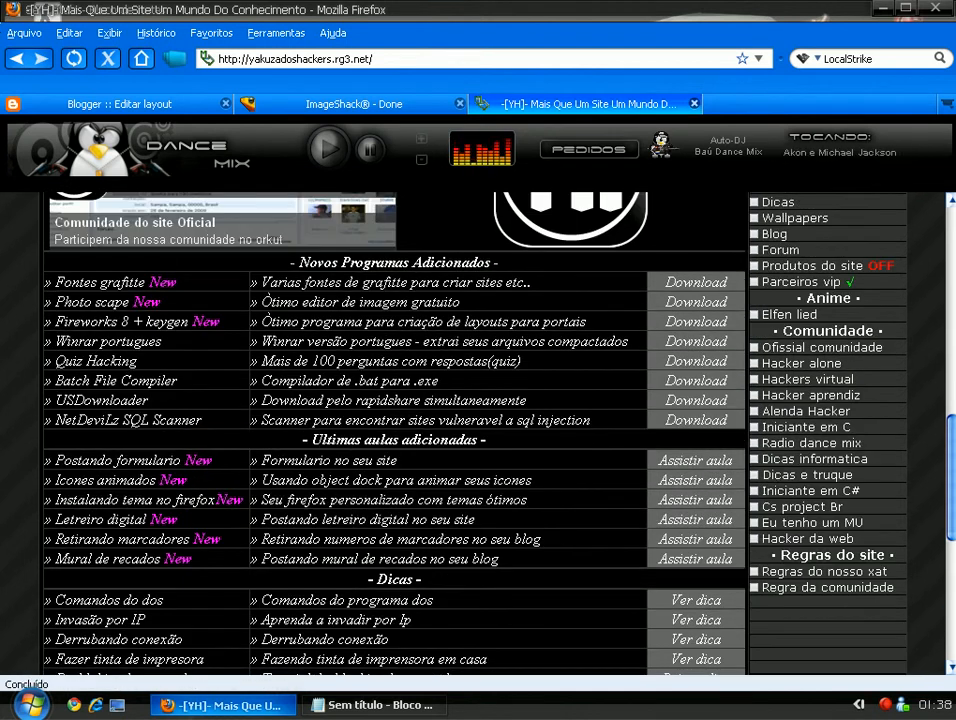
pyautogui.scroll(6, 800, 347)
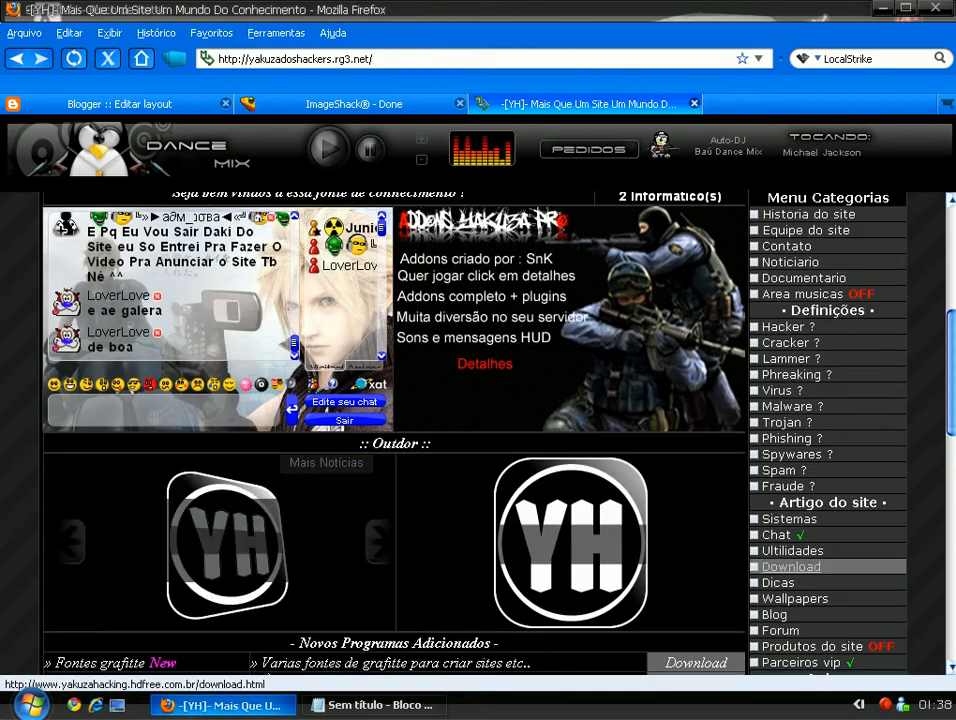
pyautogui.click(790, 566)
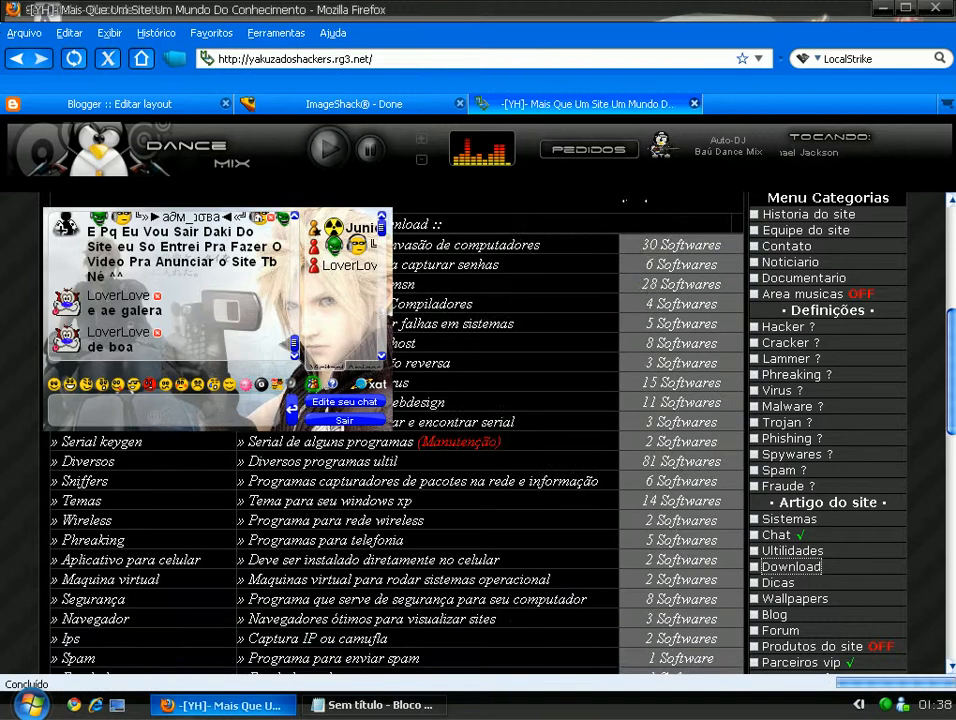
pyautogui.scroll(-6, 475, 430)
pyautogui.scroll(-3, 400, 430)
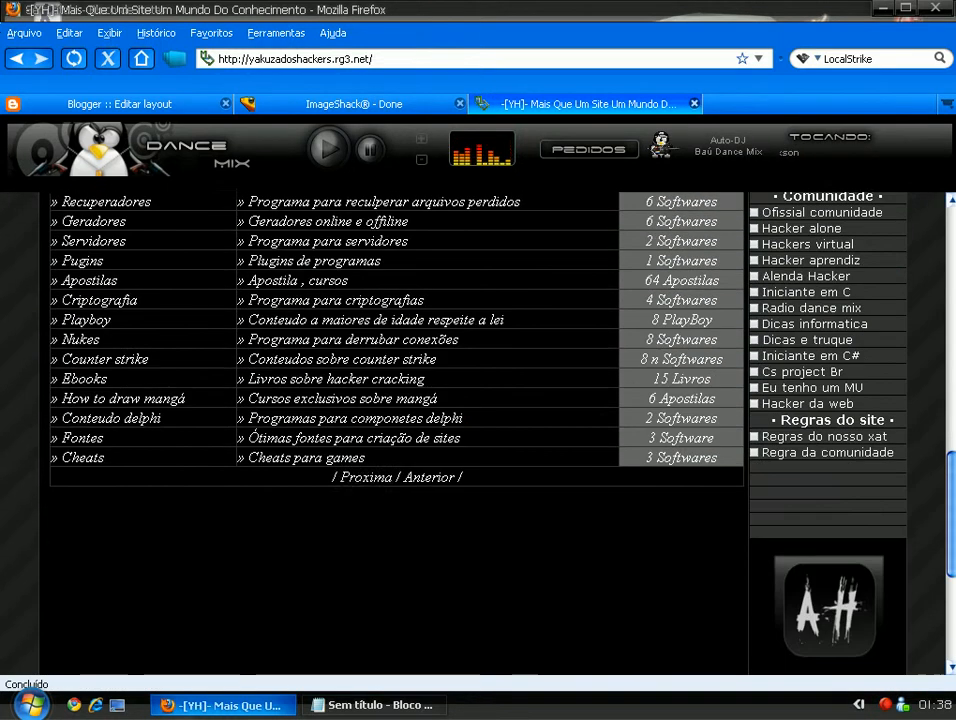
pyautogui.click(369, 484)
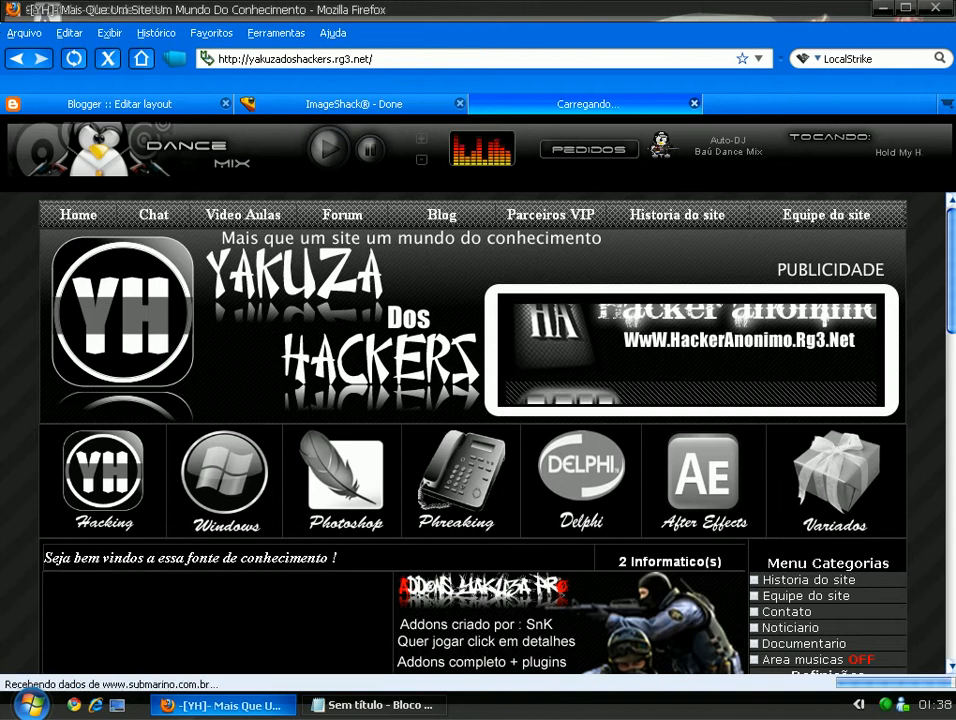
# Scroll through the download listings, then close the Yakuza dos Hackers tab.
pyautogui.scroll(-10, 400, 430)
pyautogui.scroll(5, 400, 430)
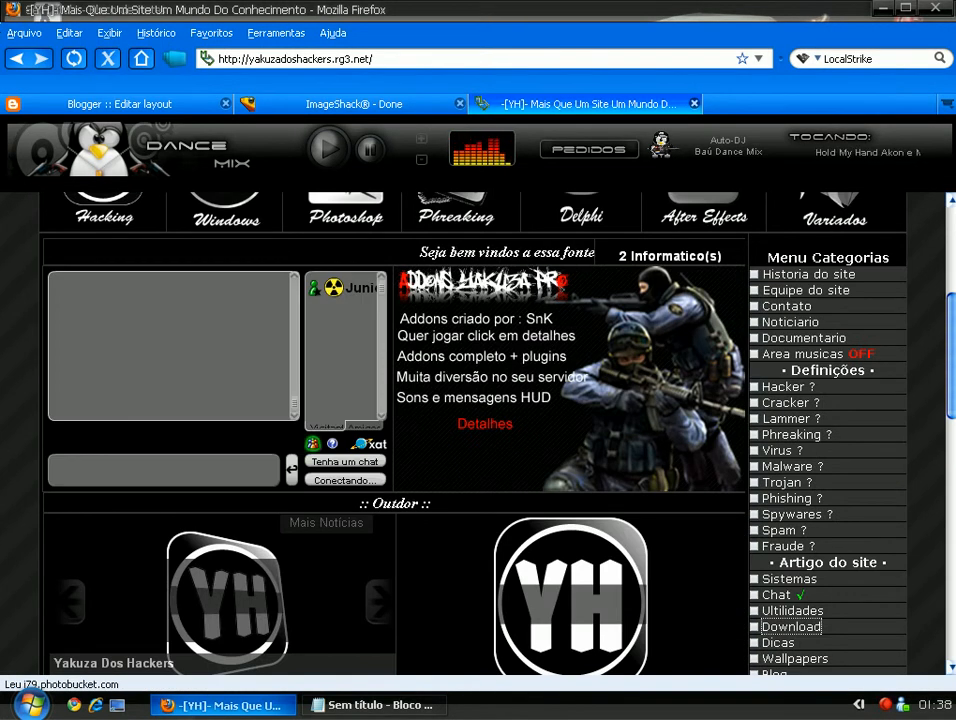
pyautogui.scroll(-3, 400, 430)
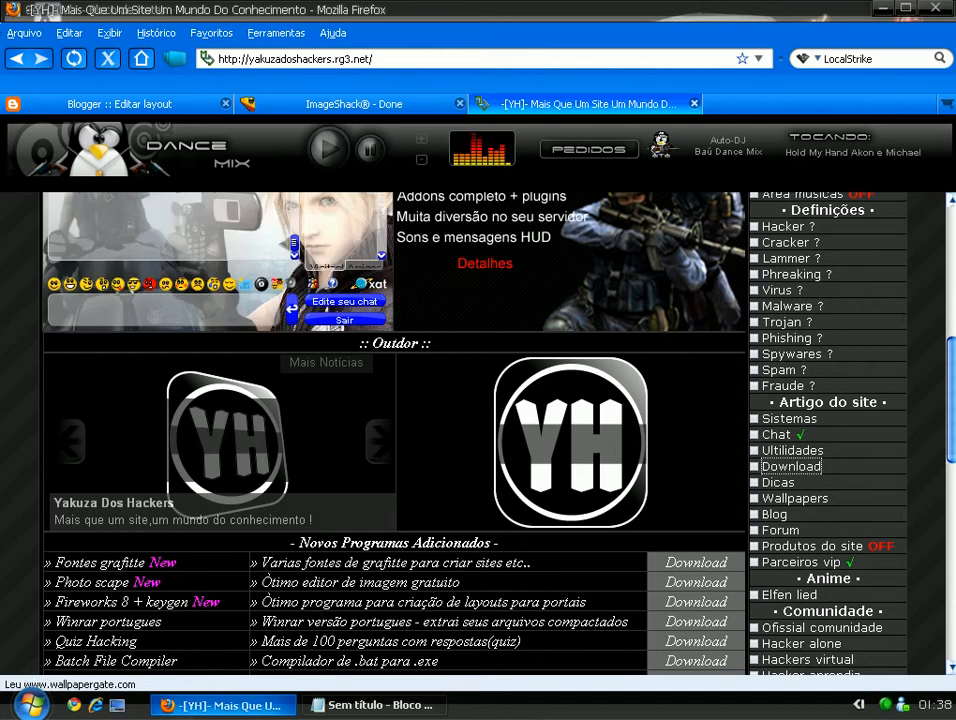
pyautogui.hotkey('ctrl', 'w')
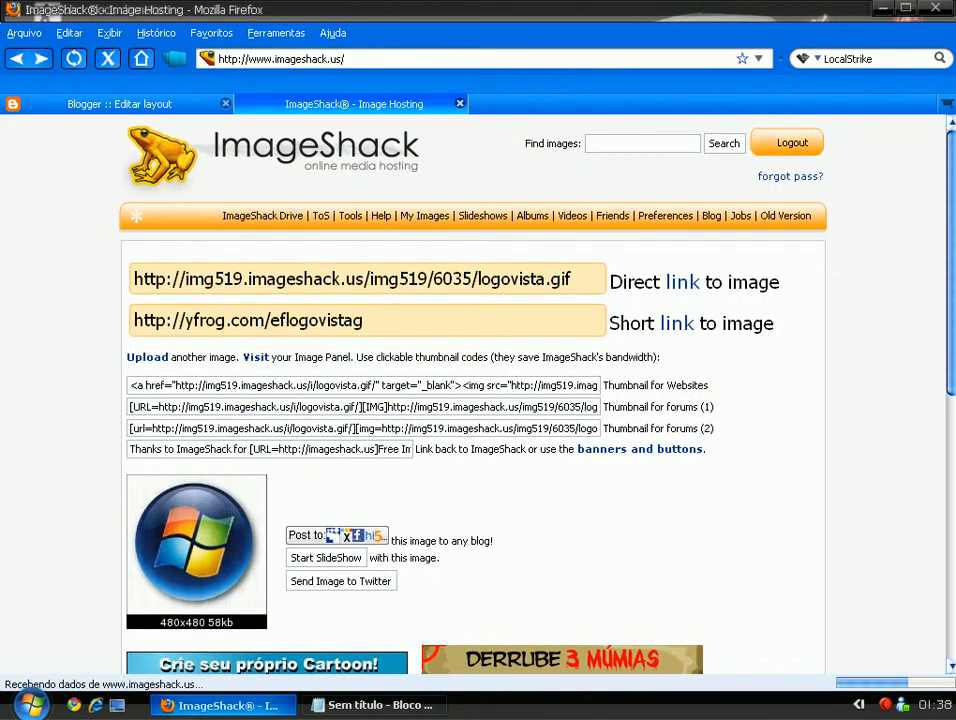
# Minimize the Notepad notes and the ImageShack browser to clear the desktop.
pyautogui.hotkey('alt', 'Tab')
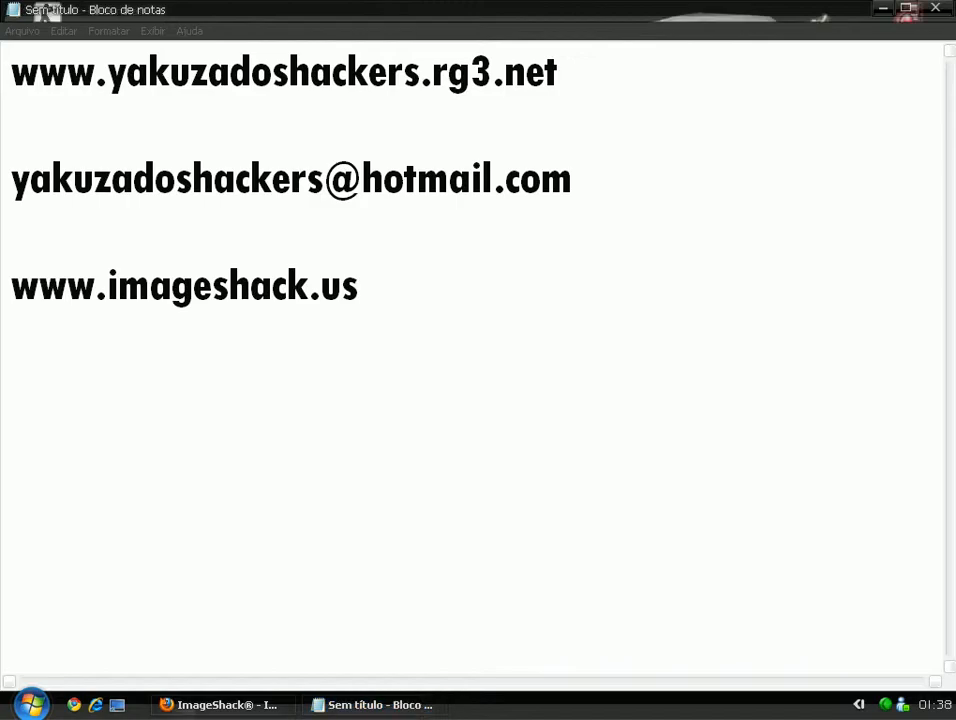
pyautogui.press('super+d')
pyautogui.moveTo(497, 1); pyautogui.dragTo(751, 328)
pyautogui.moveTo(937, 428)
pyautogui.mouseDown()
pyautogui.moveTo(714, 1)
pyautogui.moveTo(937, 428)
pyautogui.mouseUp()
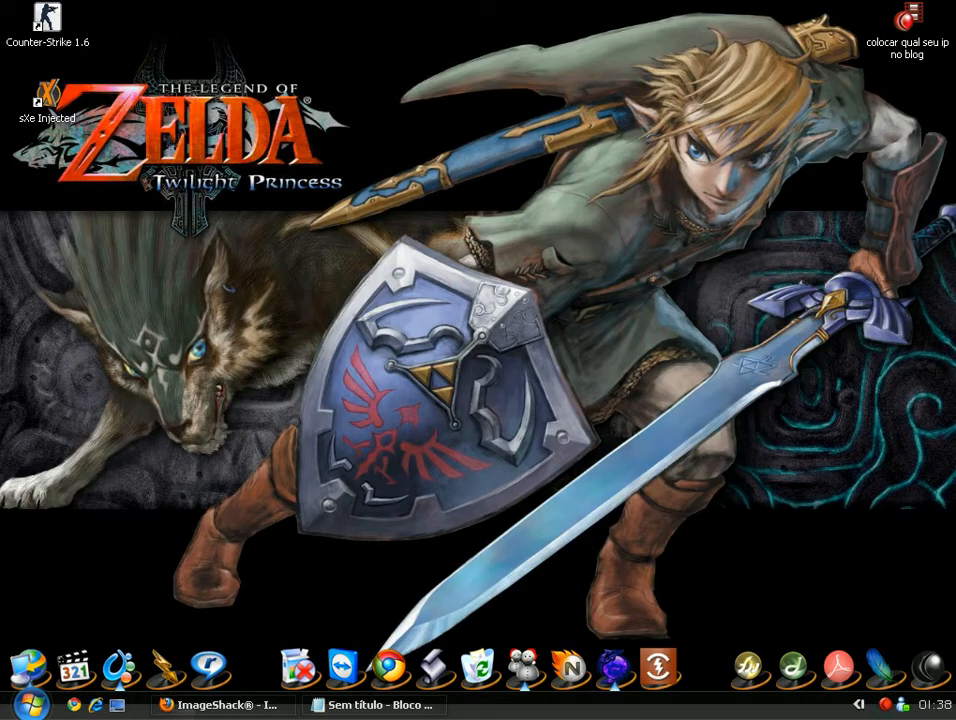
pyautogui.click(215, 705)
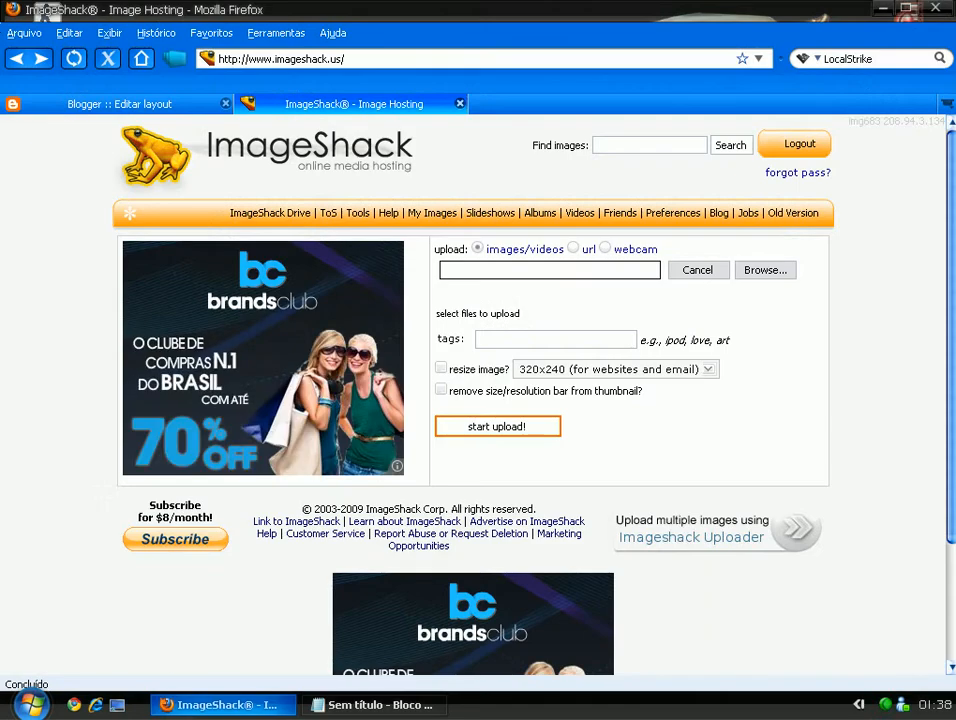
pyautogui.press('super+d')
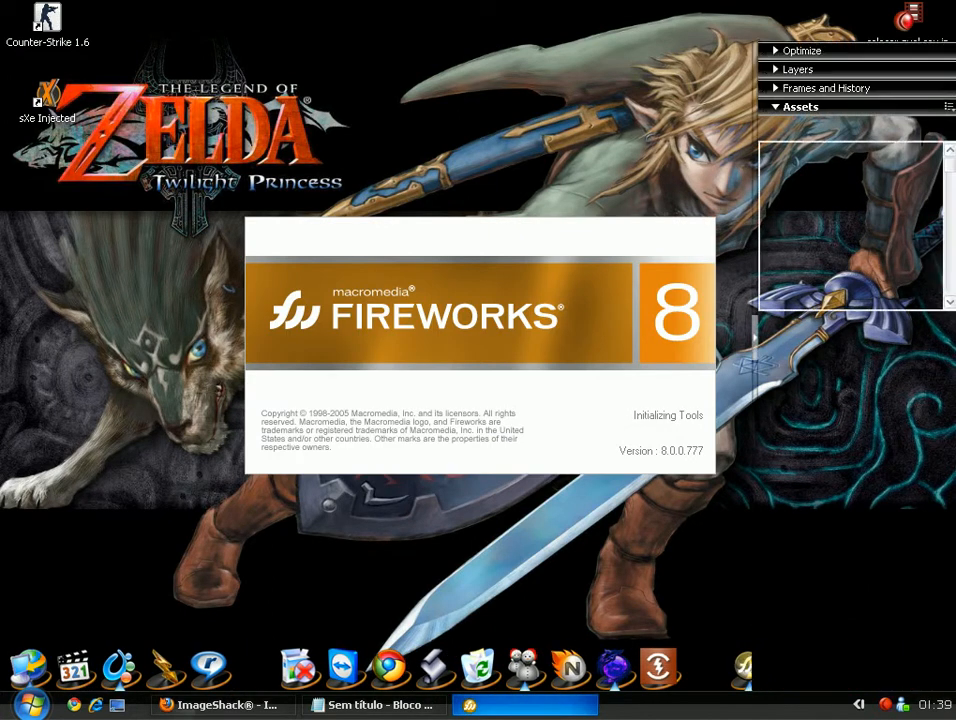
# Create a new document 120 pixels wide by 60 pixels high.
pyautogui.hotkey('alt', 'f')
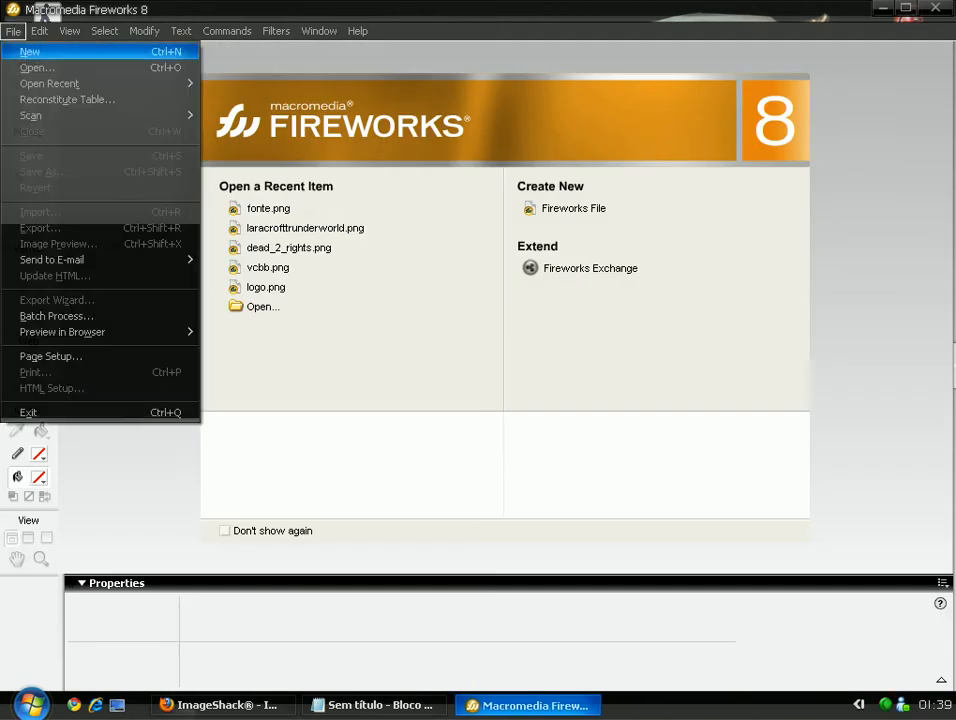
pyautogui.press('Return')
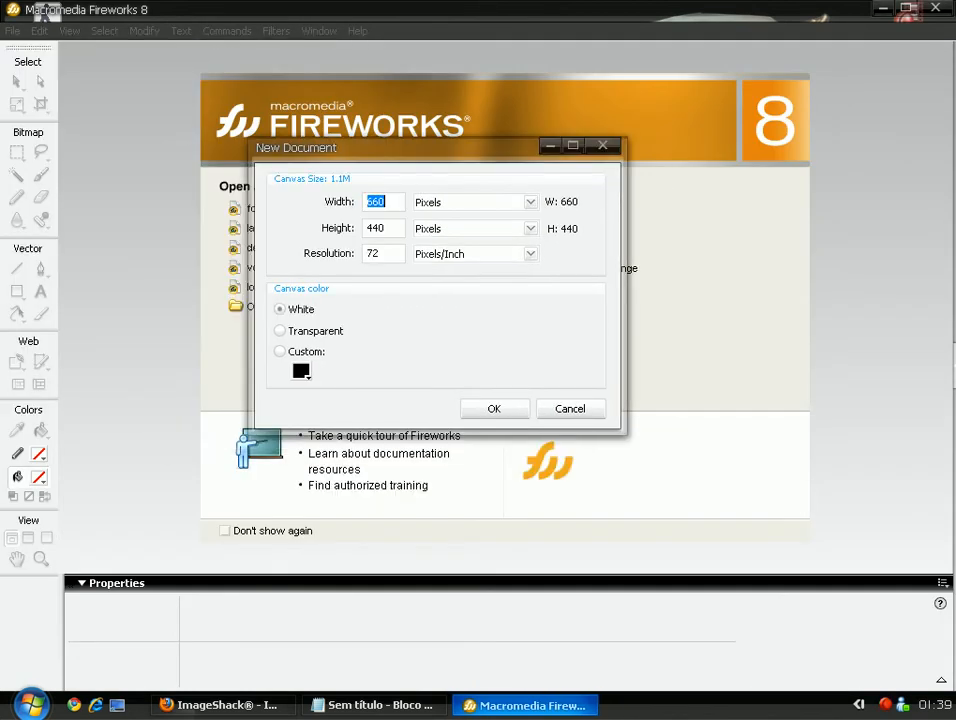
pyautogui.write('120')
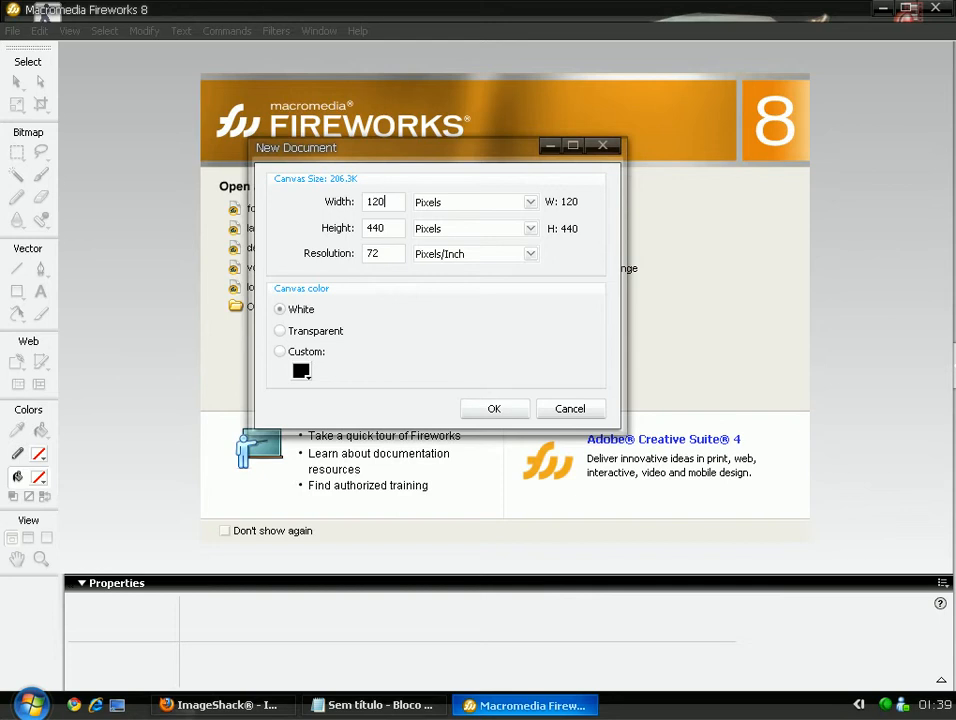
pyautogui.press('Tab')
pyautogui.write('61')
pyautogui.write('0')
pyautogui.press('Return')
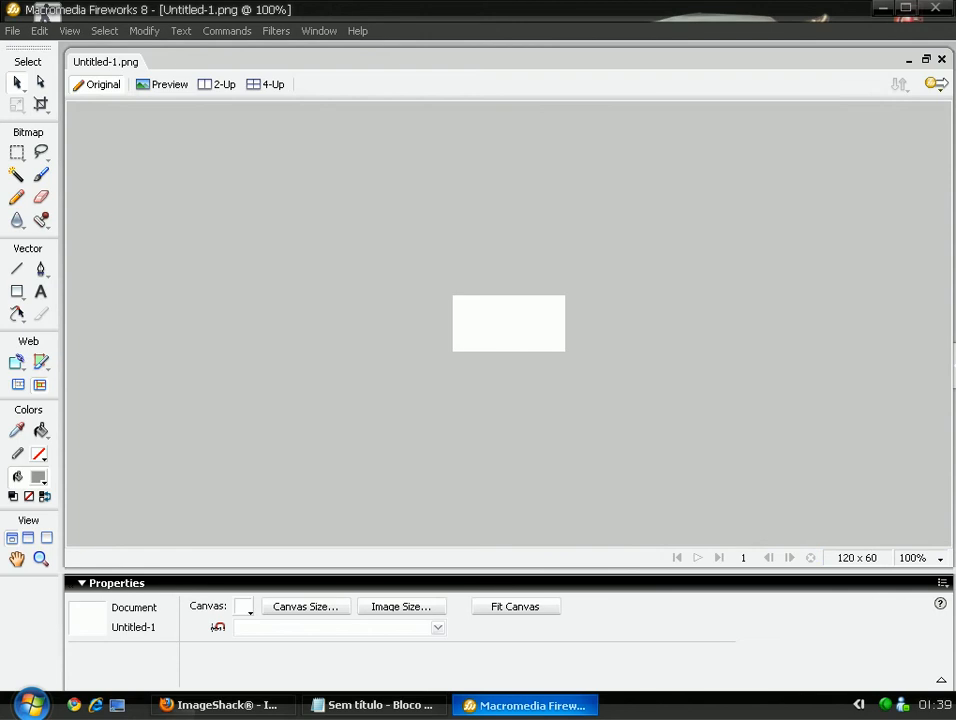
# Draw a grey rectangle over the canvas, nudge it, then delete it.
pyautogui.press('u')
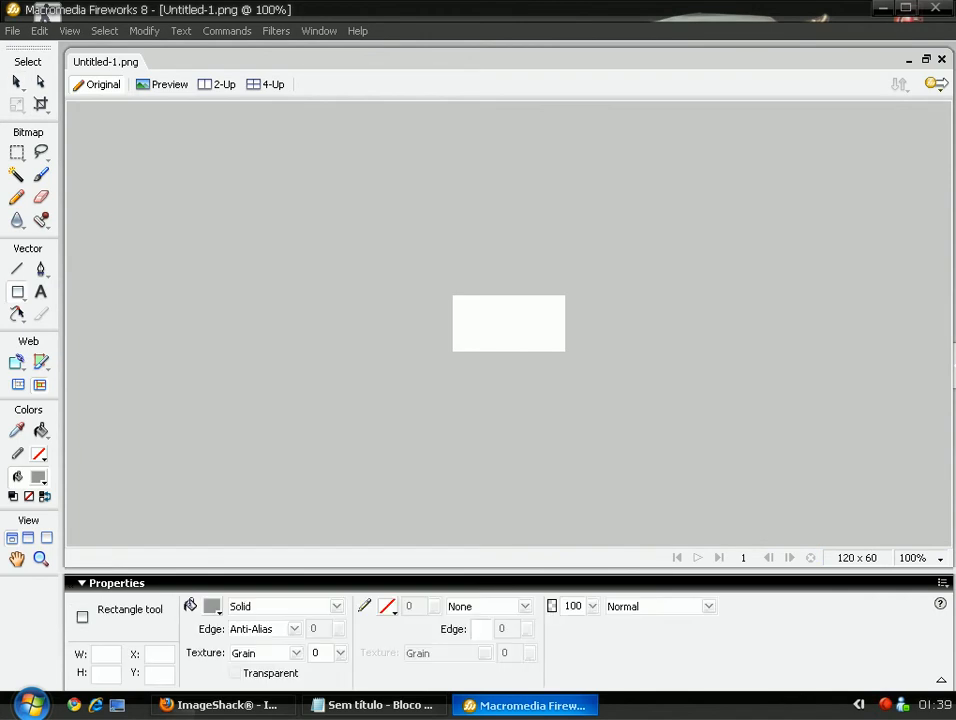
pyautogui.click(18, 292)
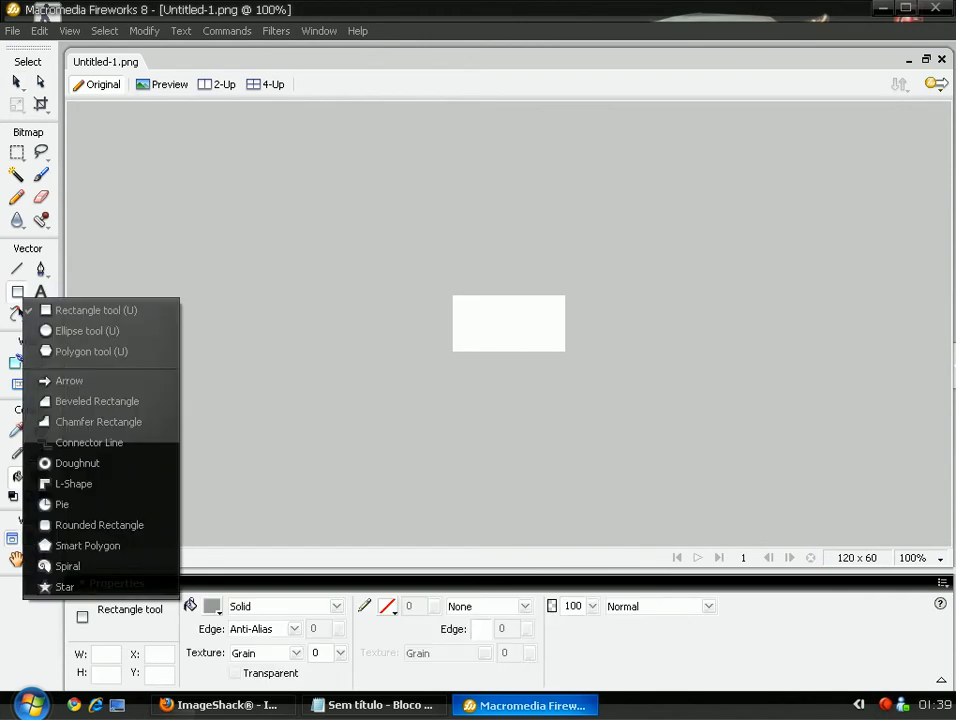
pyautogui.press('Escape')
pyautogui.moveTo(453, 296); pyautogui.dragTo(566, 351)
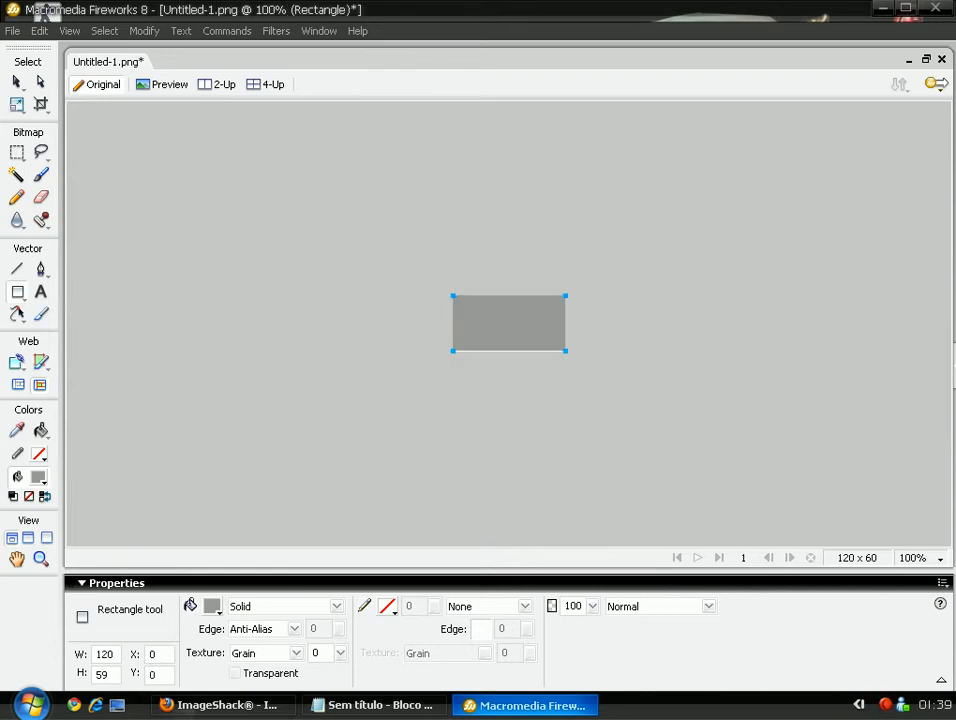
pyautogui.press('a')
pyautogui.press('Down')
pyautogui.press('Up')
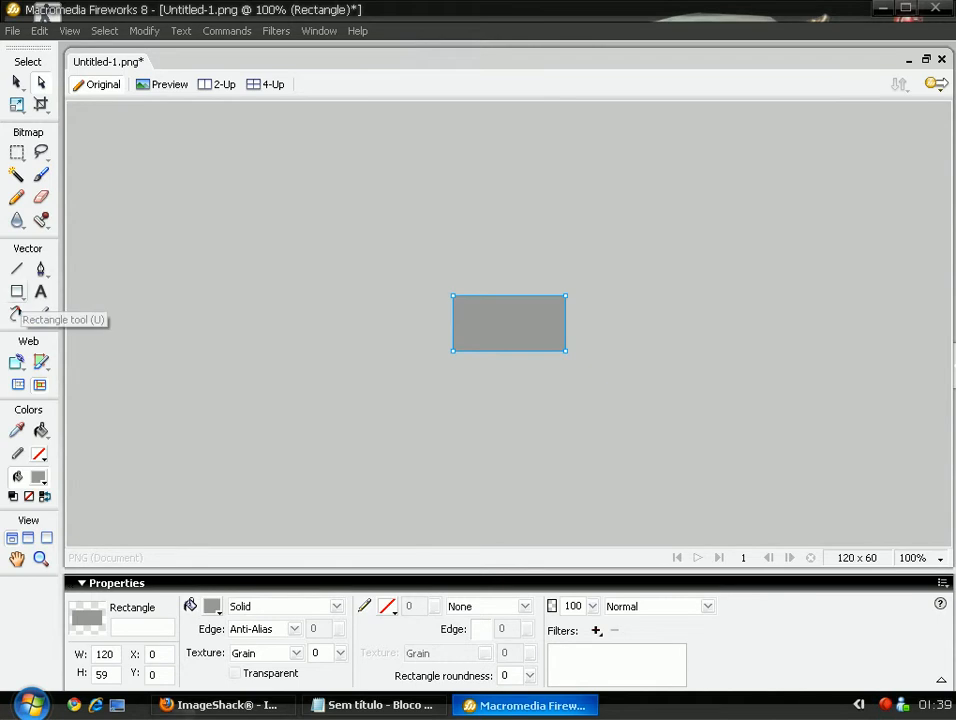
pyautogui.press('Delete')
# Redraw a larger grey rectangle overhanging the canvas and zoom the view to 200%.
pyautogui.press('u')
pyautogui.moveTo(365, 256); pyautogui.dragTo(710, 433)
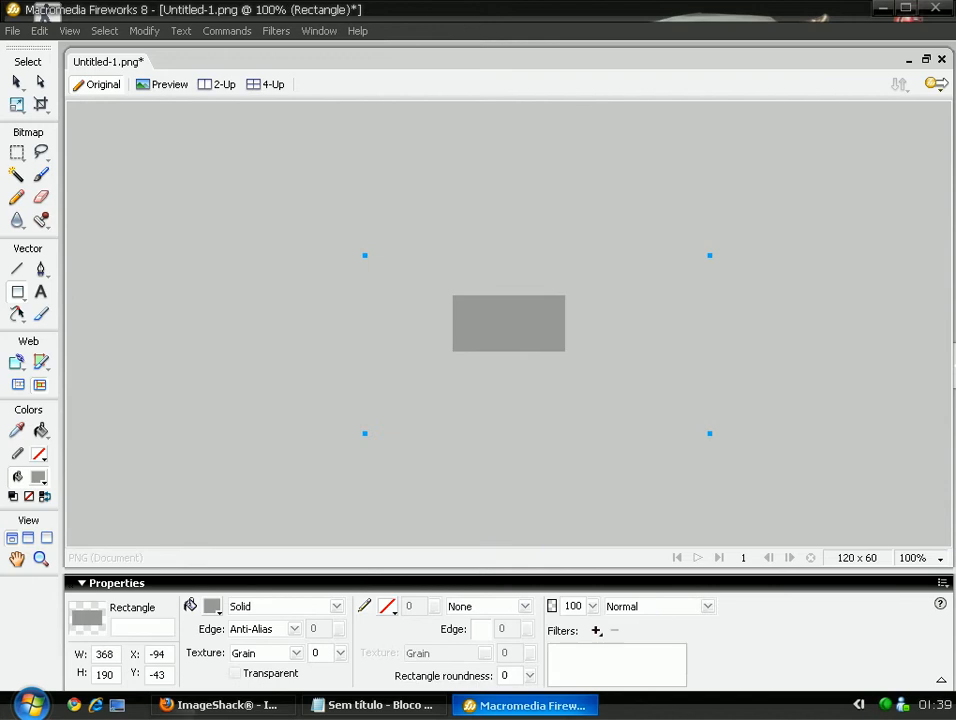
pyautogui.hotkey('ctrl', 'd')
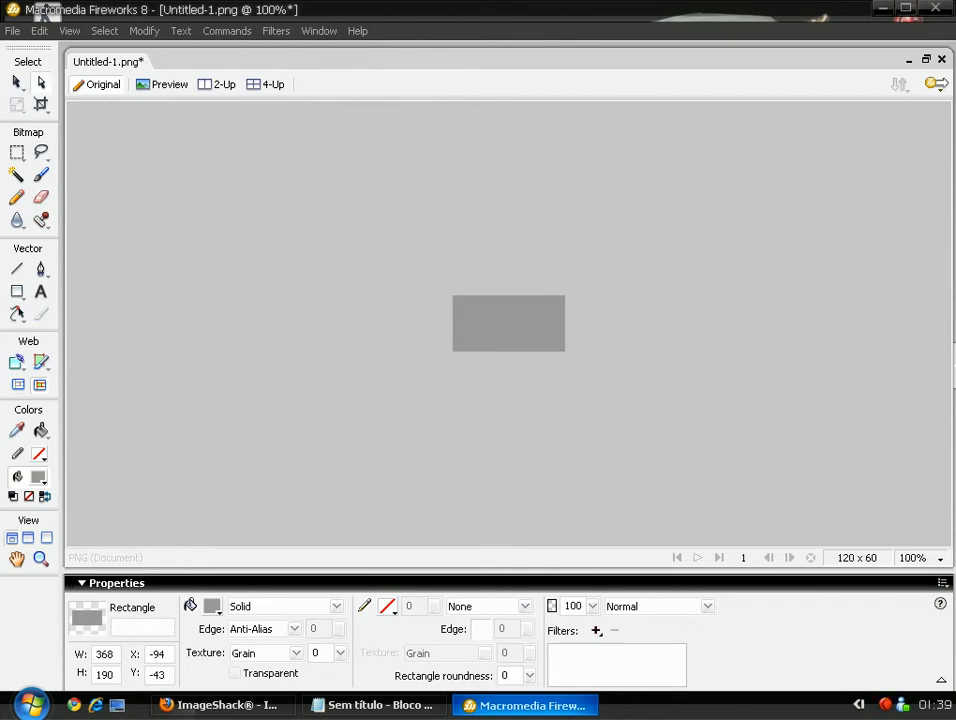
pyautogui.click(912, 557)
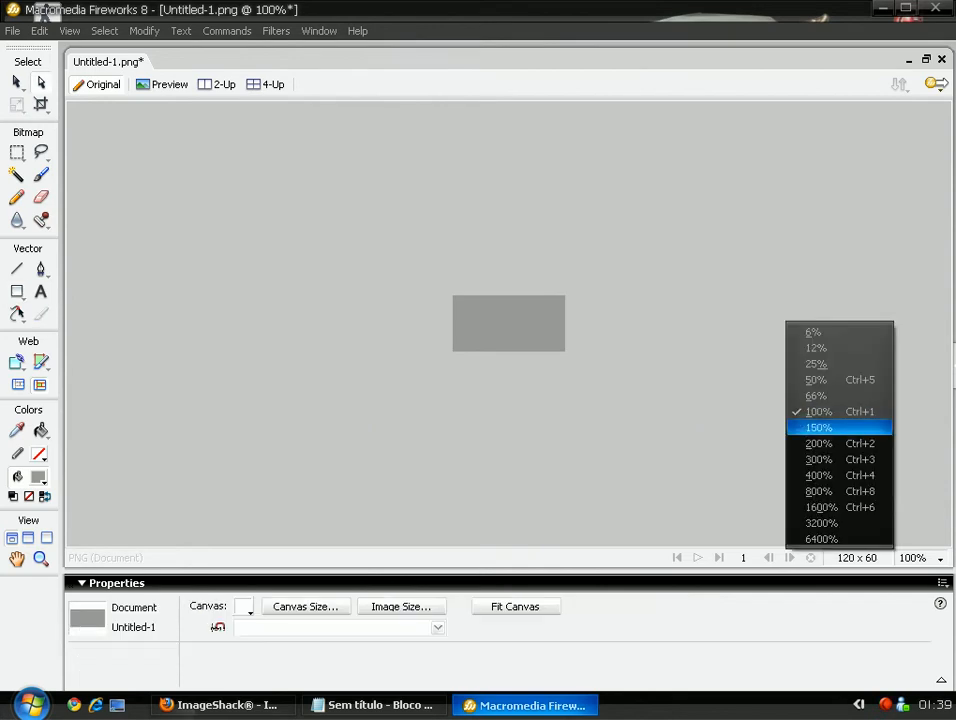
pyautogui.click(832, 442)
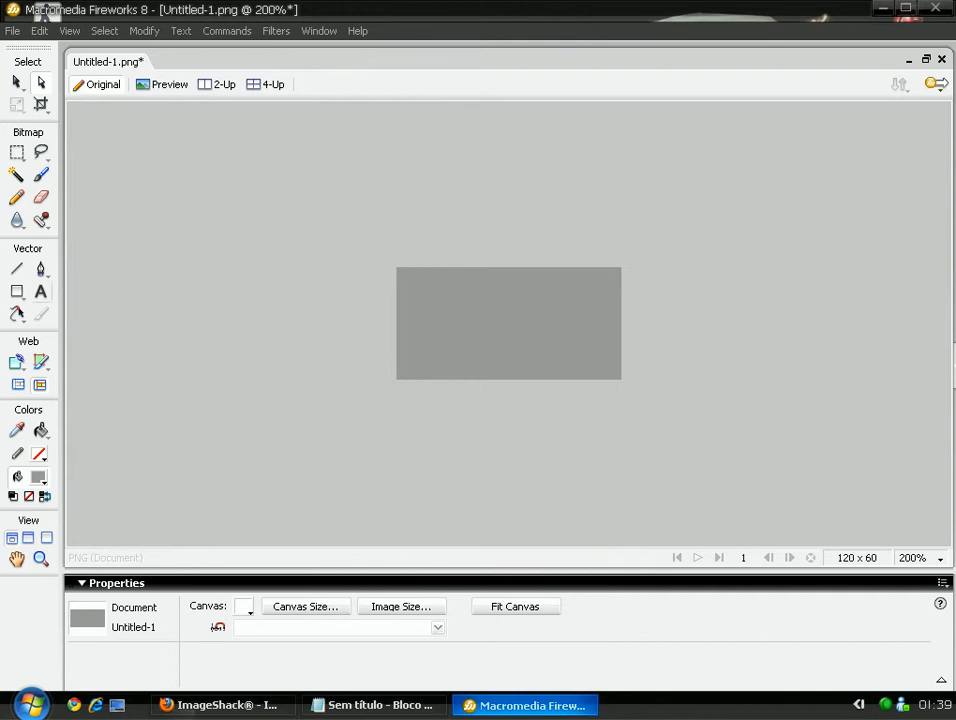
# Draw a text box with white, size 34, Bernard MT Condensed text.
pyautogui.press('t')
pyautogui.moveTo(400, 268); pyautogui.dragTo(597, 366)
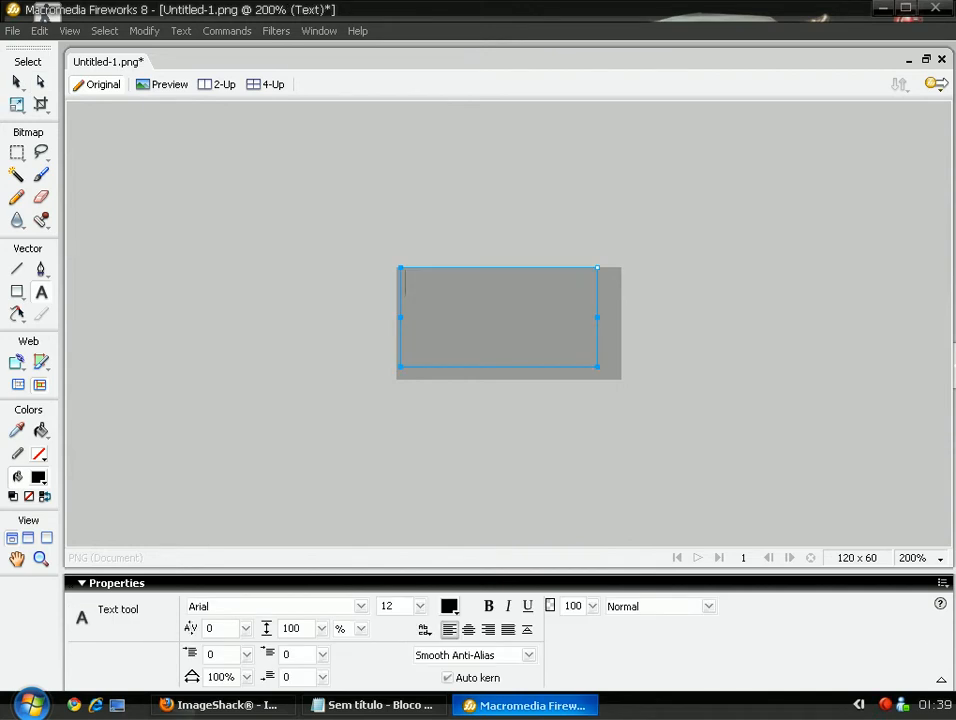
pyautogui.moveTo(420, 606); pyautogui.dragTo(423, 569)
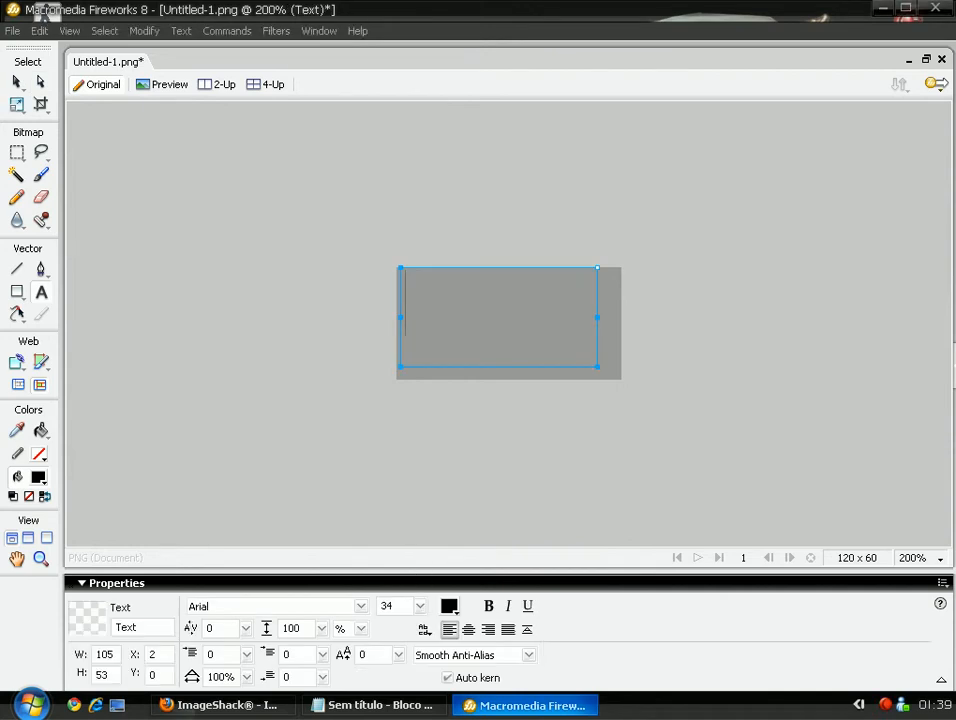
pyautogui.click(449, 606)
pyautogui.click(466, 490)
pyautogui.click(360, 606)
pyautogui.scroll(-20, 270, 409)
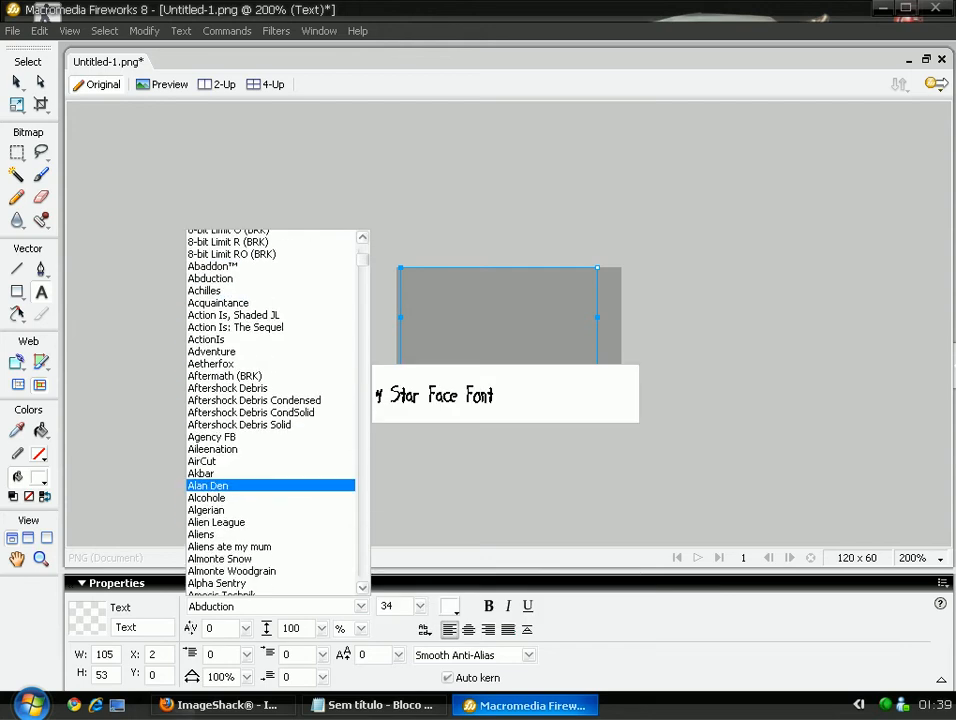
pyautogui.scroll(-7, 270, 410)
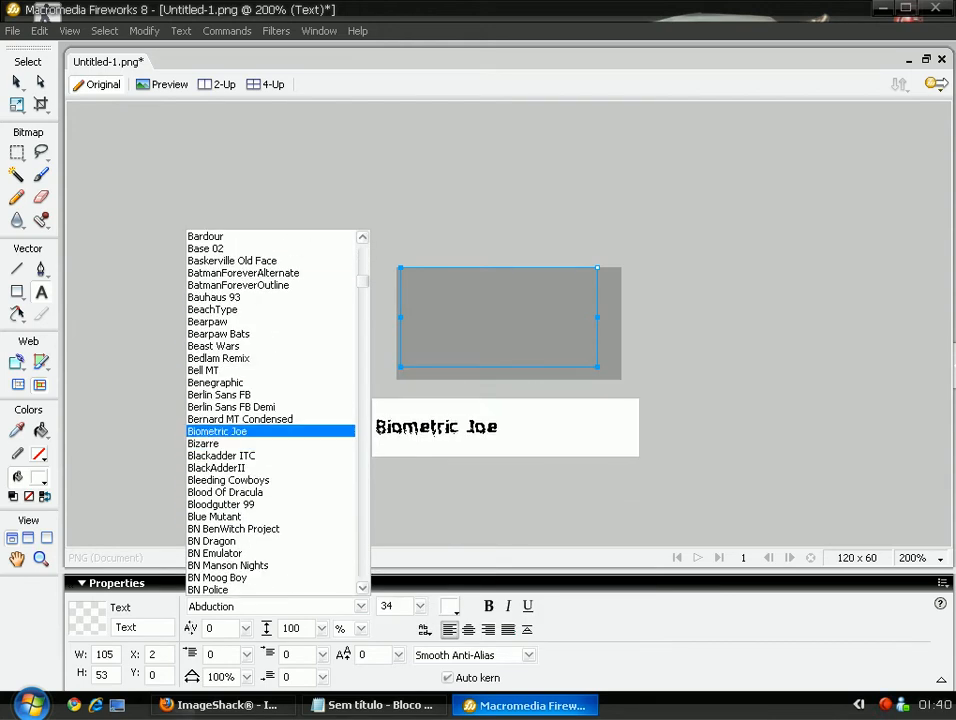
pyautogui.click(270, 419)
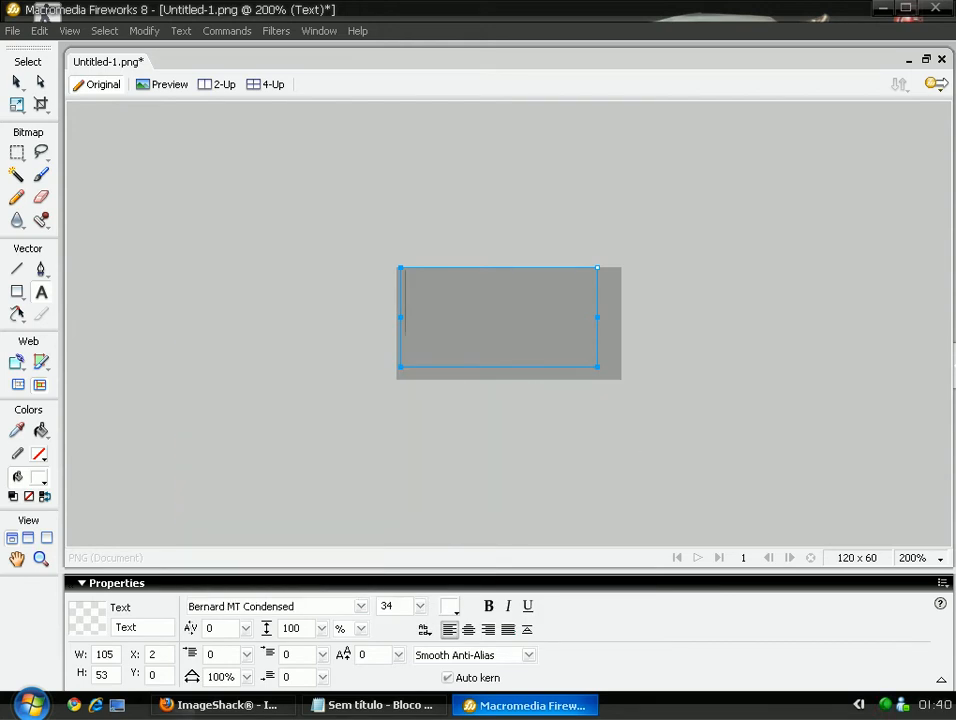
# Type 'Yakuza' and move it toward the banner's centre.
pyautogui.press('BackSpace')
pyautogui.press('BackSpace')
pyautogui.write('Yakuza')
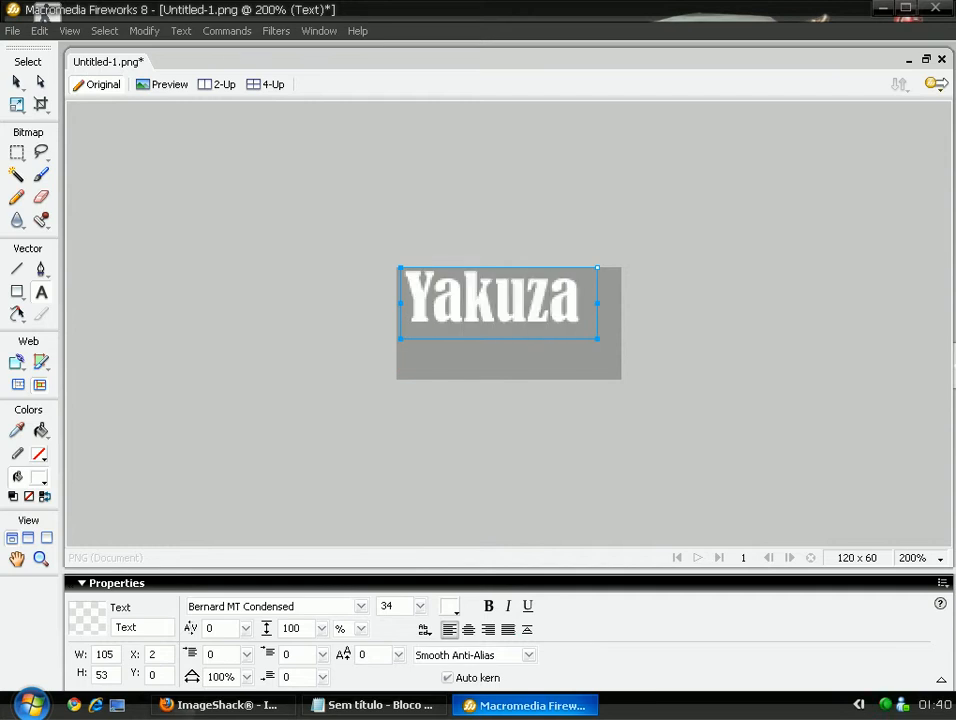
pyautogui.click(41, 82)
pyautogui.moveTo(492, 298); pyautogui.dragTo(504, 316)
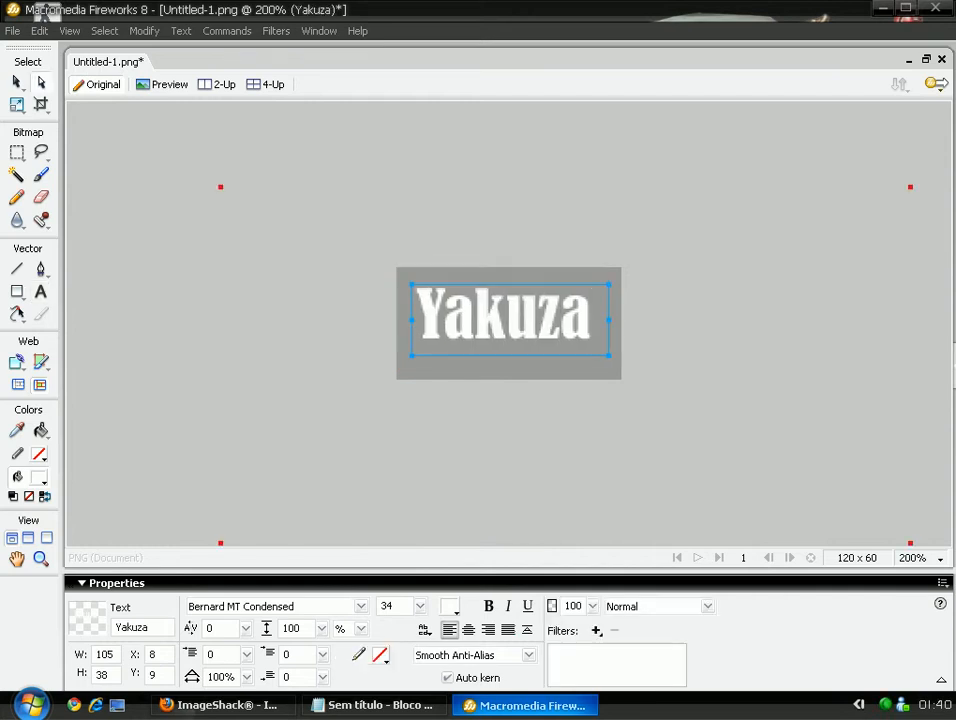
# Change Yakuza to Action Is, Shaded JL at size 27 and view at 100%.
pyautogui.click(360, 606)
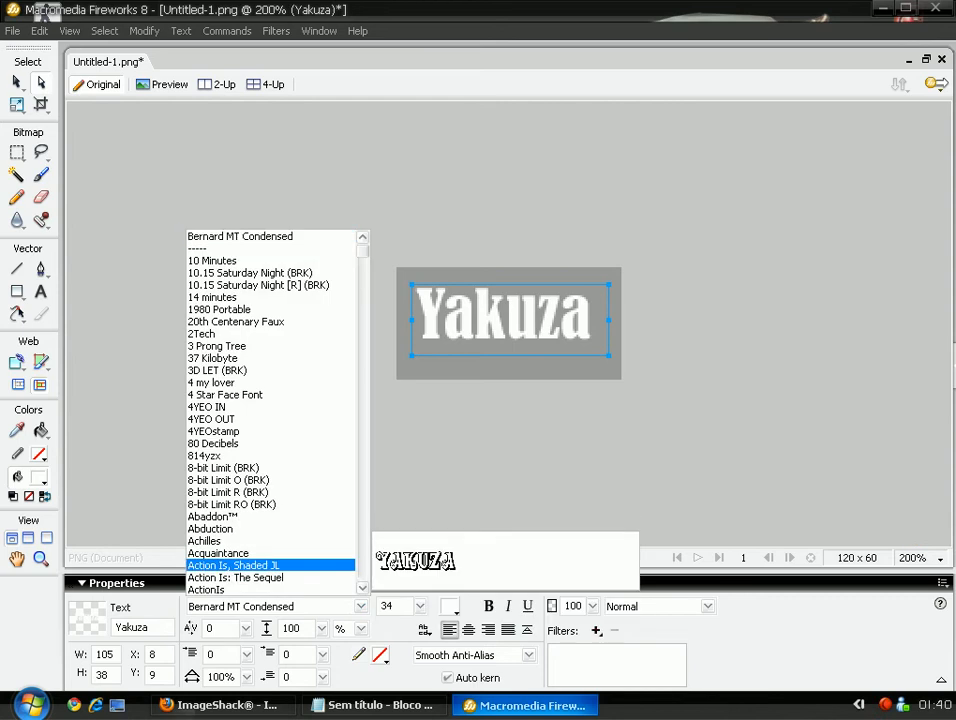
pyautogui.press('Return')
pyautogui.moveTo(420, 606); pyautogui.dragTo(422, 615)
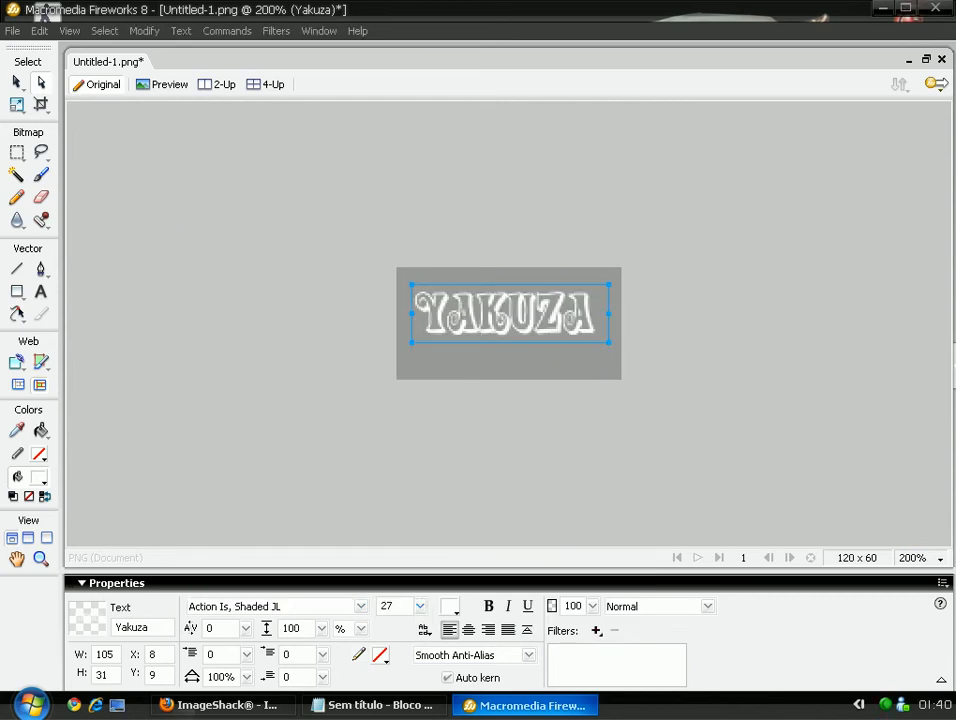
pyautogui.click(926, 558)
pyautogui.click(818, 410)
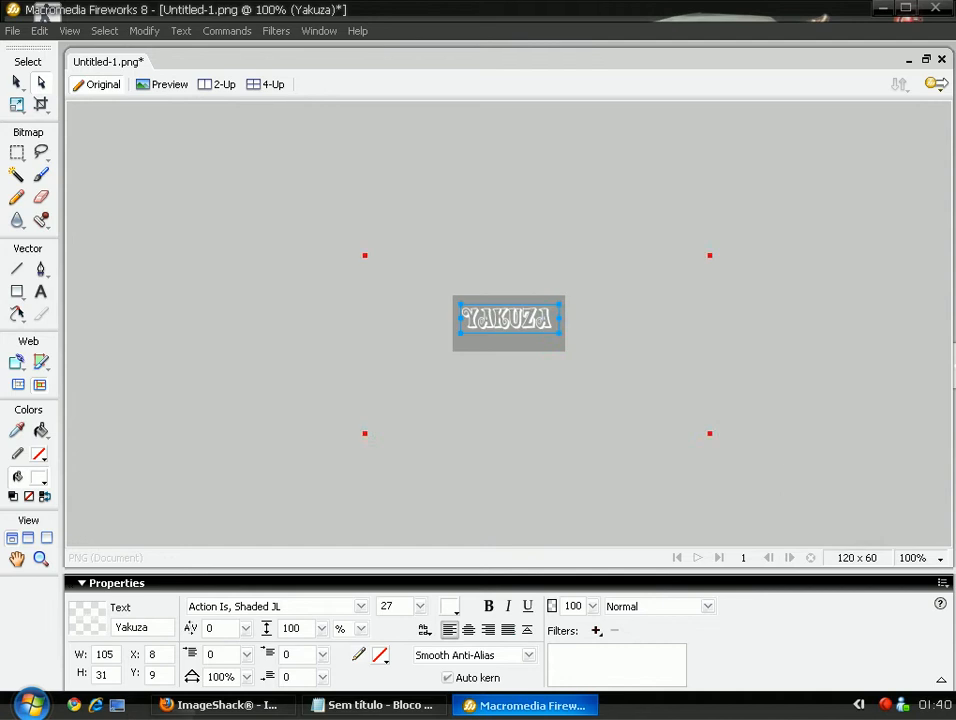
pyautogui.click(508, 340)
pyautogui.moveTo(508, 318); pyautogui.dragTo(507, 323)
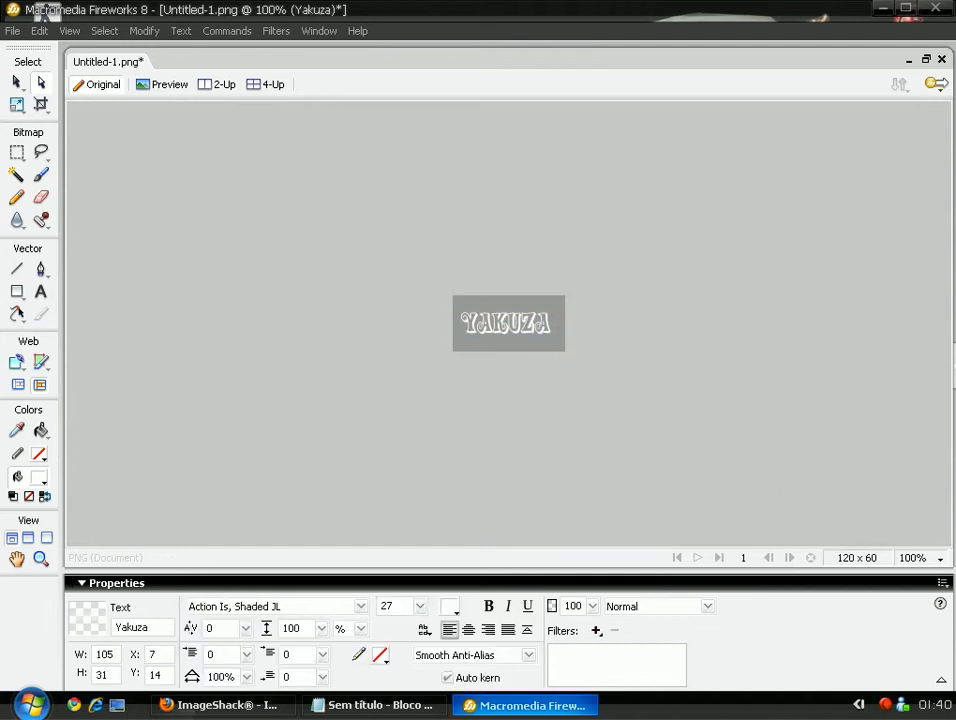
# Give Frame 1 a delay of 10 and duplicate it as Frame 2.
pyautogui.hotkey('ctrl', 'd')
pyautogui.click(951, 365)
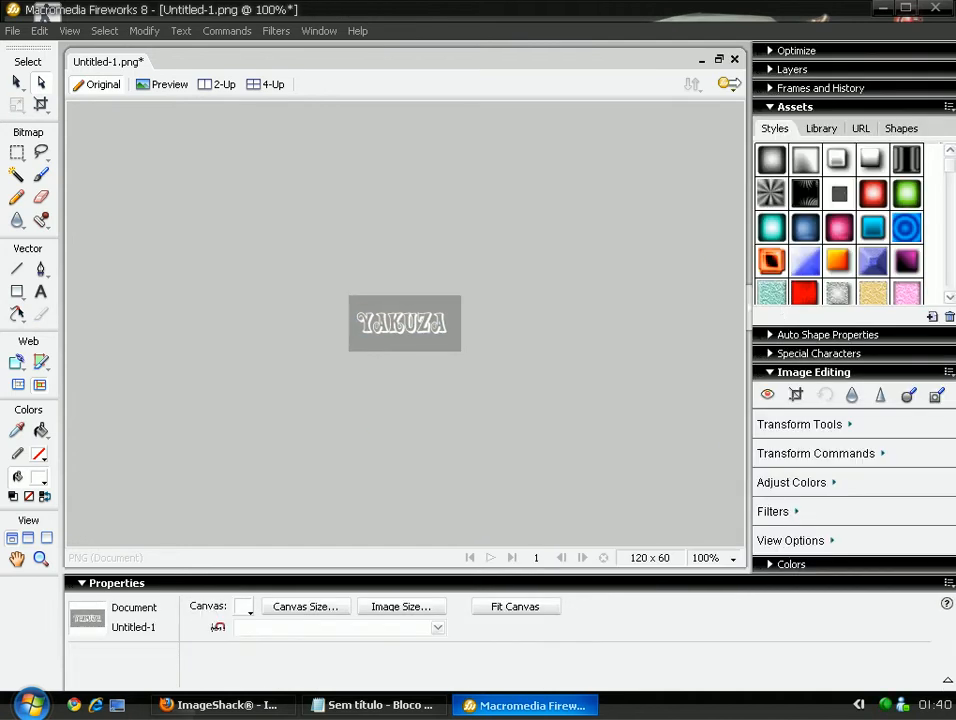
pyautogui.click(820, 88)
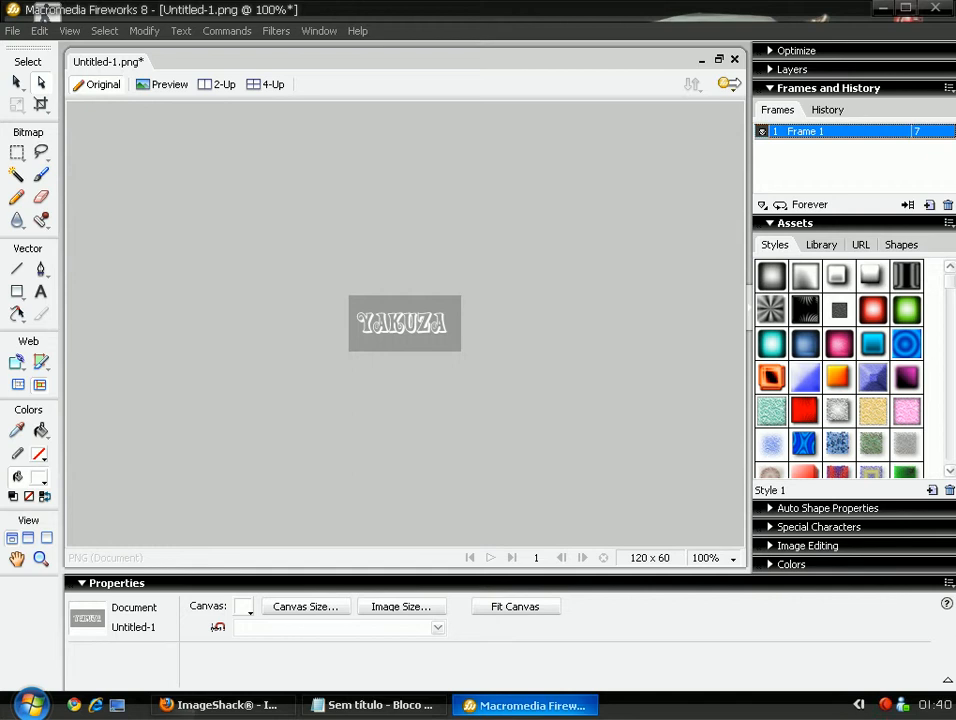
pyautogui.doubleClick(917, 131)
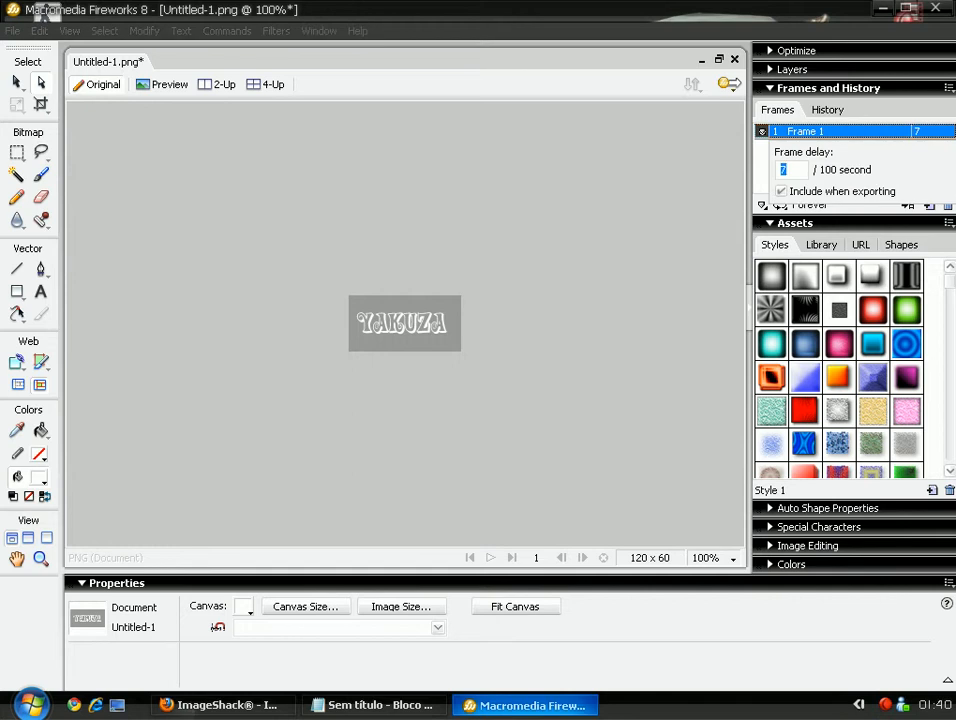
pyautogui.press('Return')
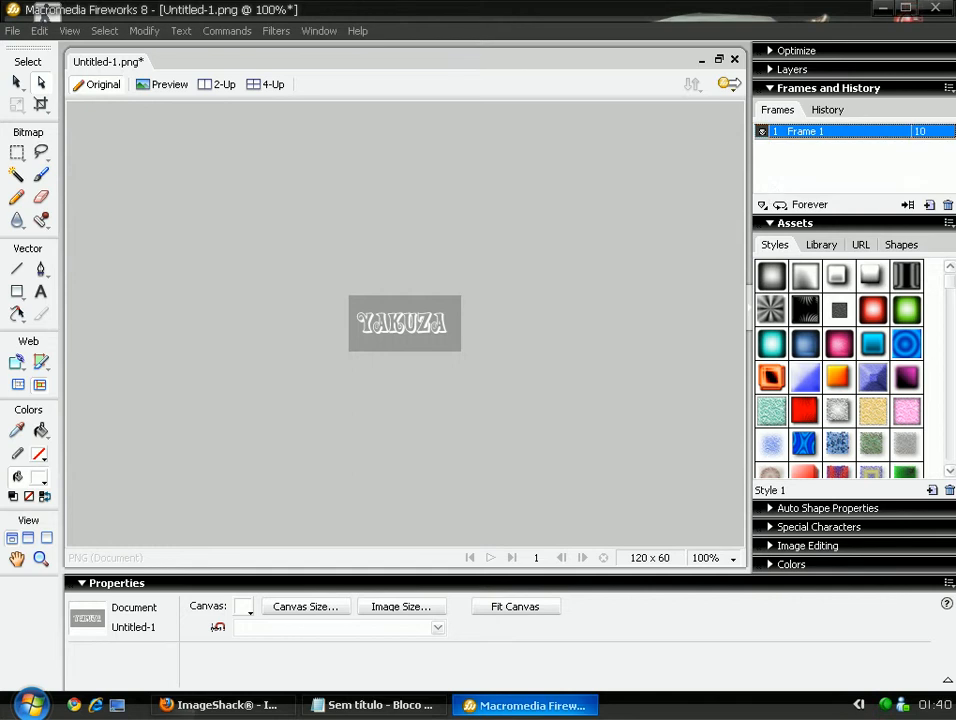
pyautogui.moveTo(840, 131); pyautogui.dragTo(929, 204)
# Replace the Yakuza text in Frame 2 with the word MELHOR.
pyautogui.click(404, 322)
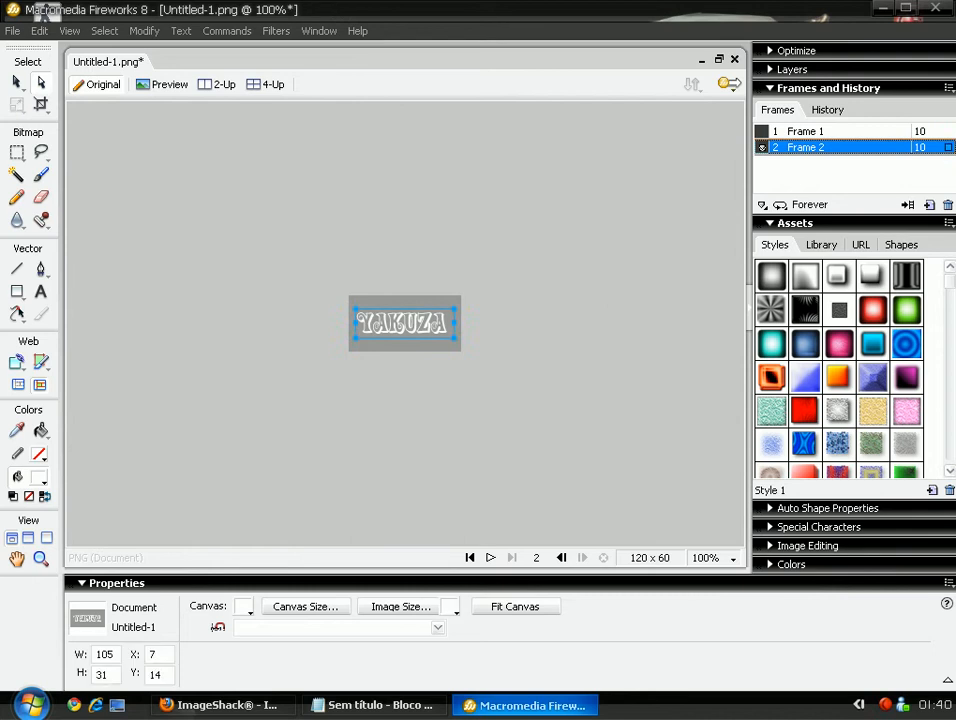
pyautogui.press('Delete')
pyautogui.press('t')
pyautogui.moveTo(361, 300); pyautogui.dragTo(449, 350)
pyautogui.write('@ MELHOR')
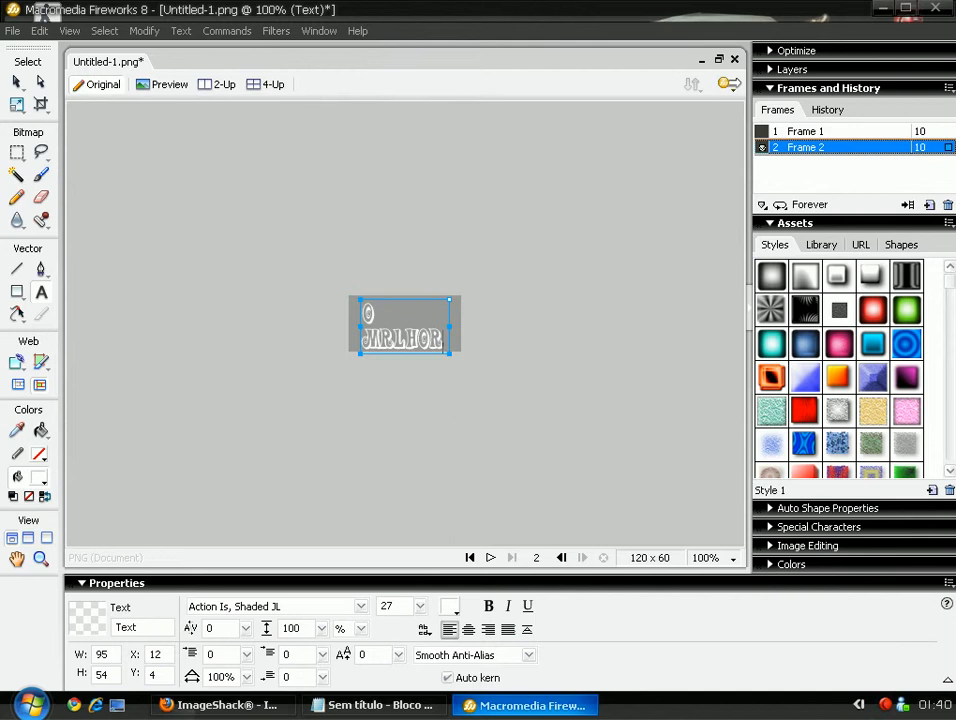
pyautogui.press('BackSpace')
pyautogui.moveTo(374, 313); pyautogui.dragTo(361, 313)
pyautogui.press('BackSpace')
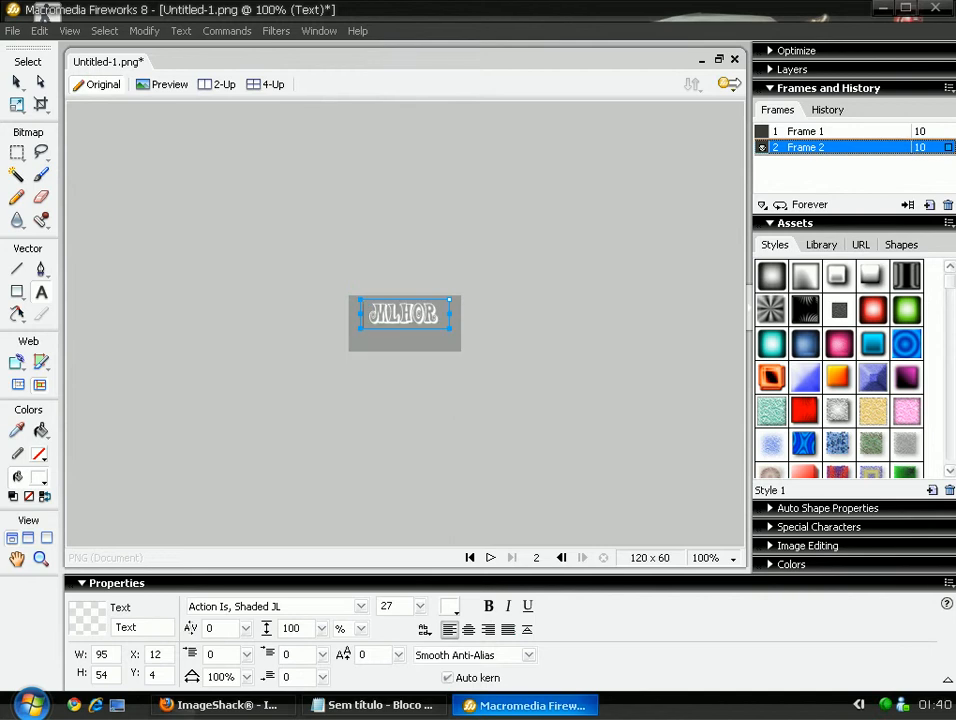
pyautogui.write('ELHOR')
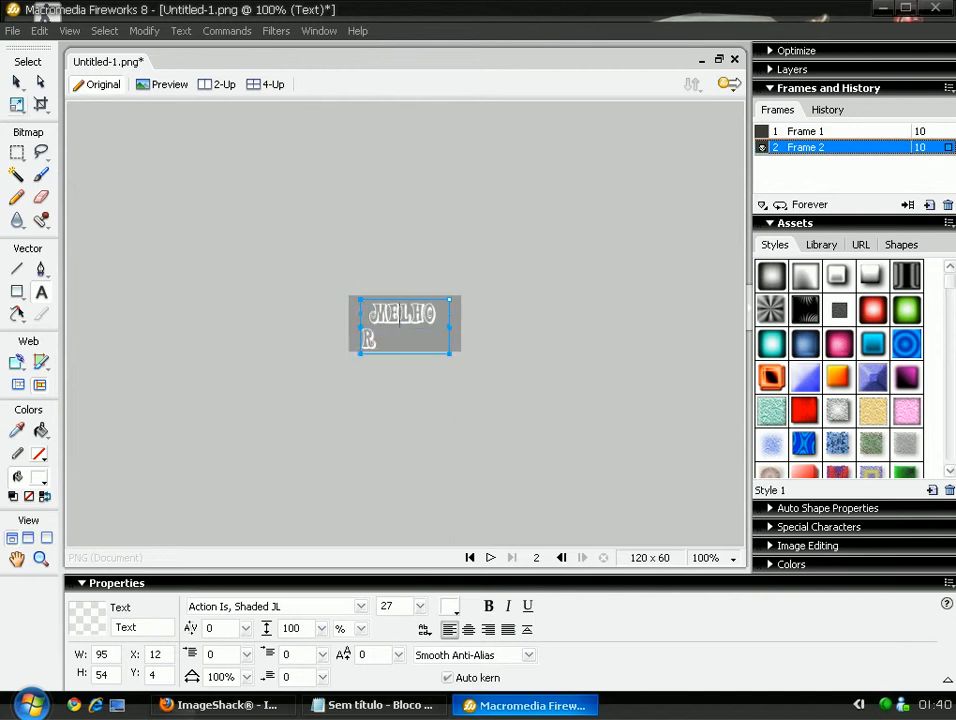
# Set MELHOR to size 22, centre it, and duplicate Frame 2 as Frame 3.
pyautogui.hotkey('ctrl', 'a')
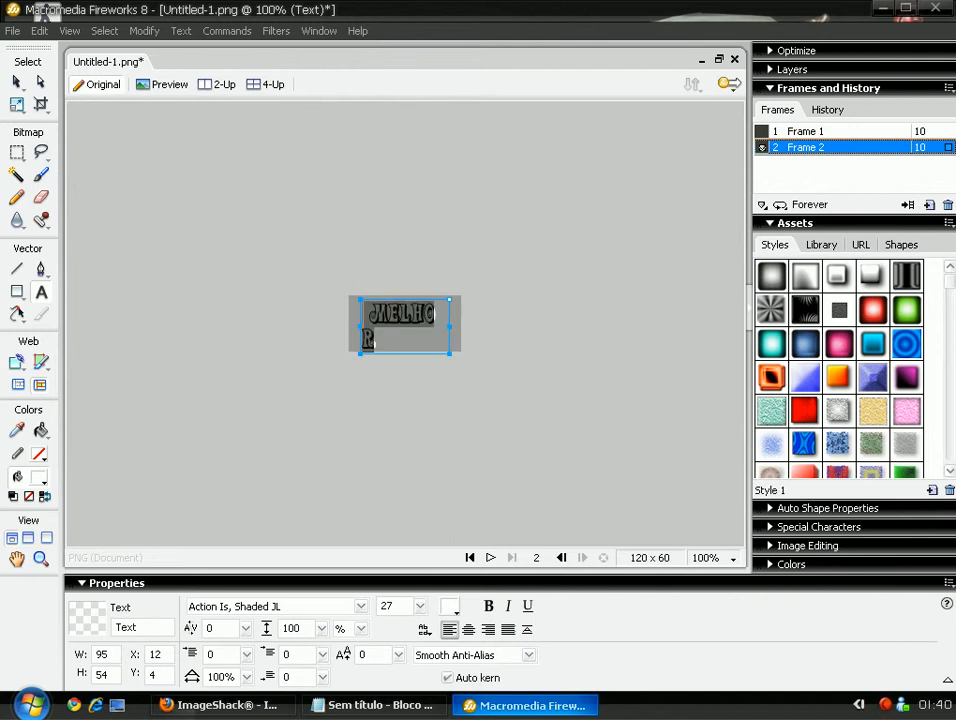
pyautogui.moveTo(420, 606); pyautogui.dragTo(420, 613)
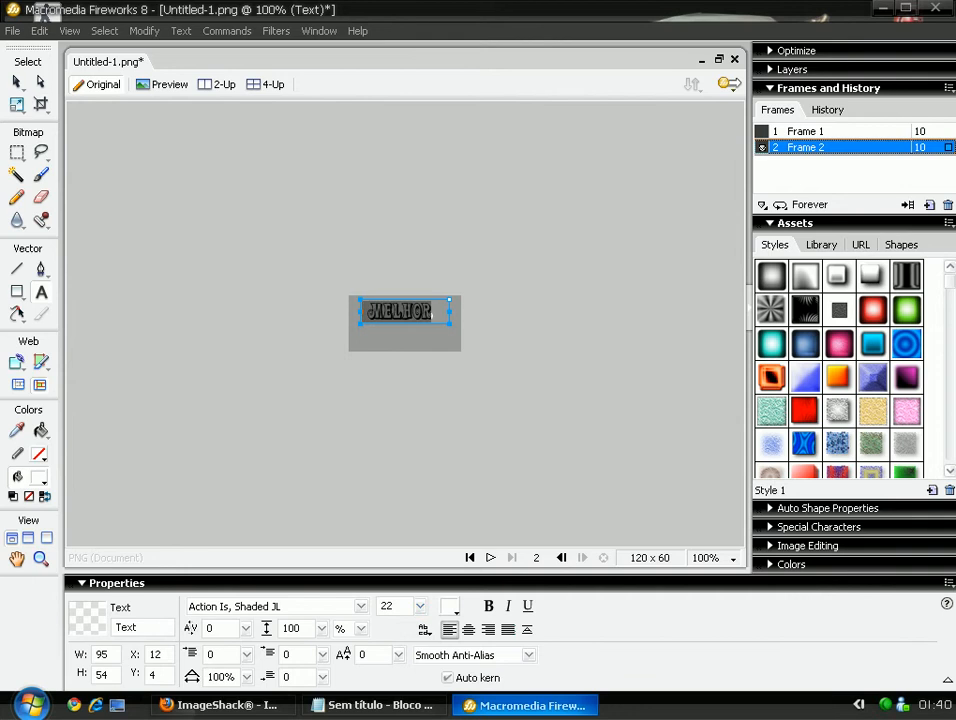
pyautogui.press('Escape')
pyautogui.moveTo(400, 311); pyautogui.dragTo(400, 325)
pyautogui.press('Up')
pyautogui.press('Up')
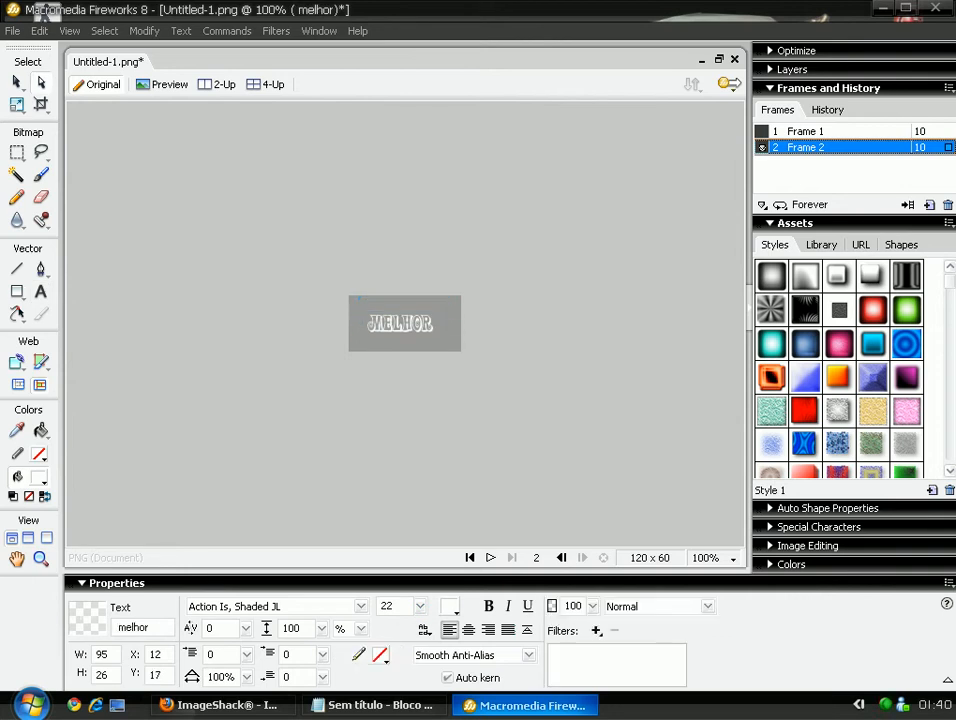
pyautogui.moveTo(820, 147); pyautogui.dragTo(929, 204)
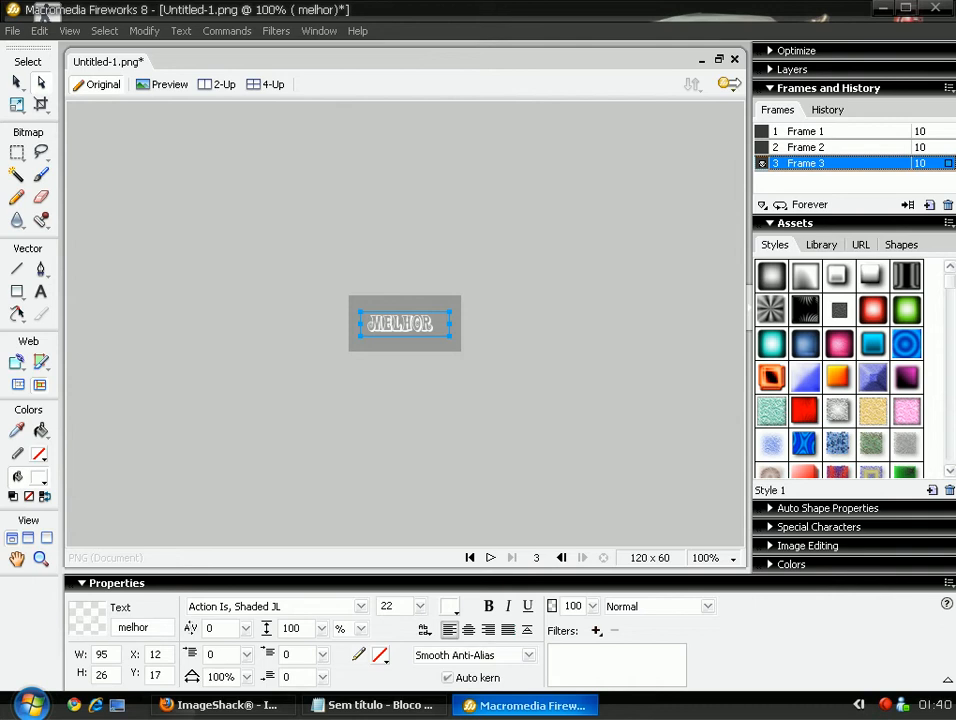
# Replace MELHOR in Frame 3 with CONTEUDO and centre it on the banner.
pyautogui.press('Delete')
pyautogui.press('t')
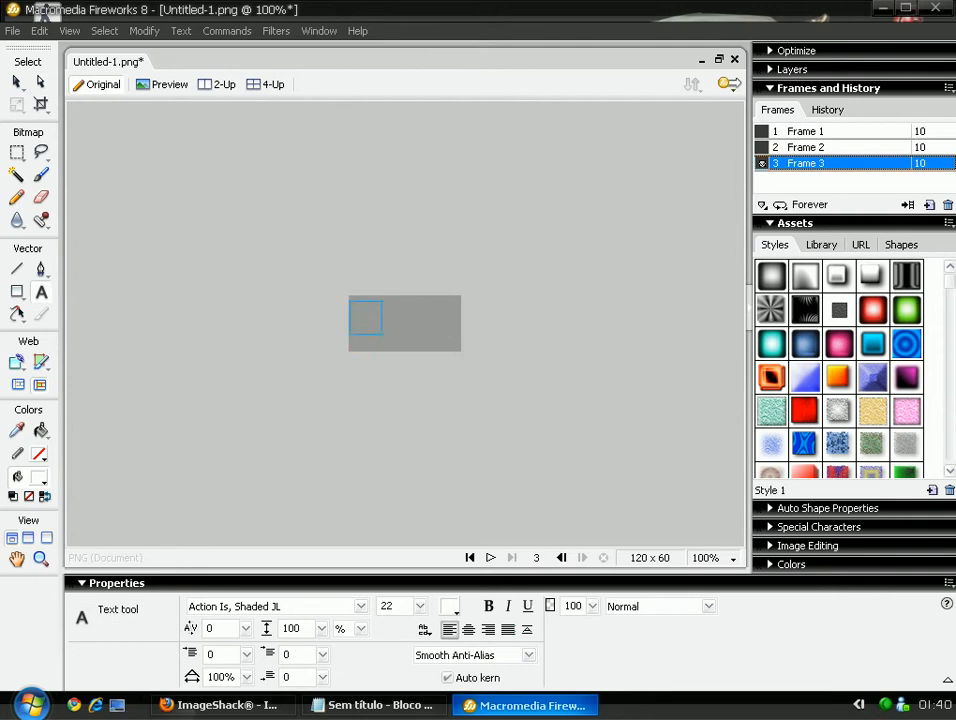
pyautogui.moveTo(382, 334); pyautogui.dragTo(472, 345)
pyautogui.write('conte')
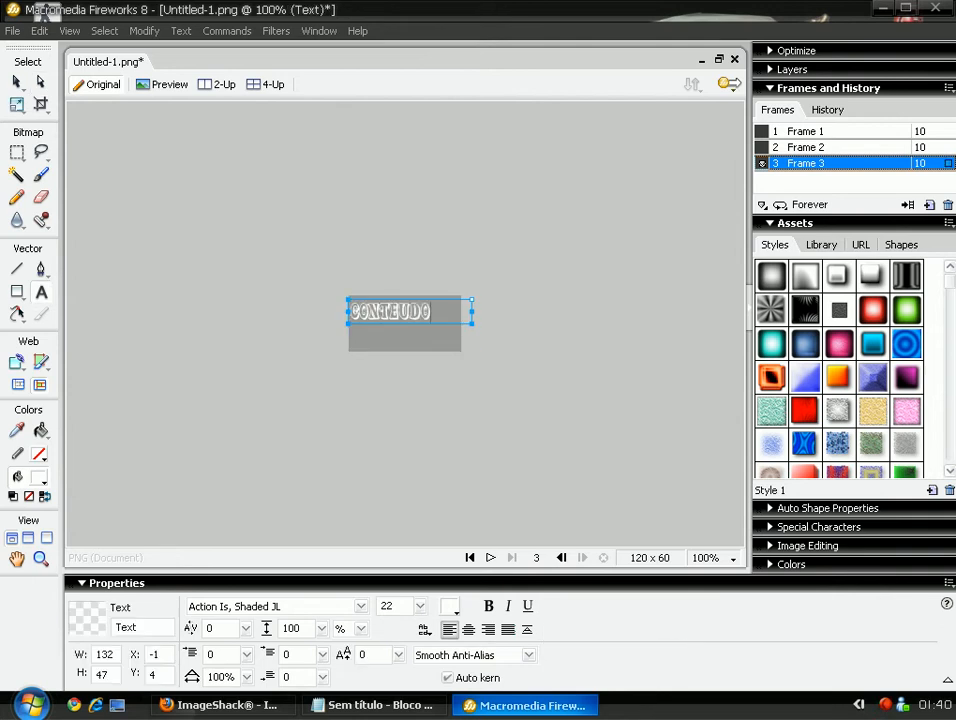
pyautogui.click(41, 82)
pyautogui.moveTo(390, 311); pyautogui.dragTo(406, 322)
# Compare the frames and duplicate Frame 3 as Frame 4.
pyautogui.click(805, 131)
pyautogui.click(805, 147)
pyautogui.click(805, 163)
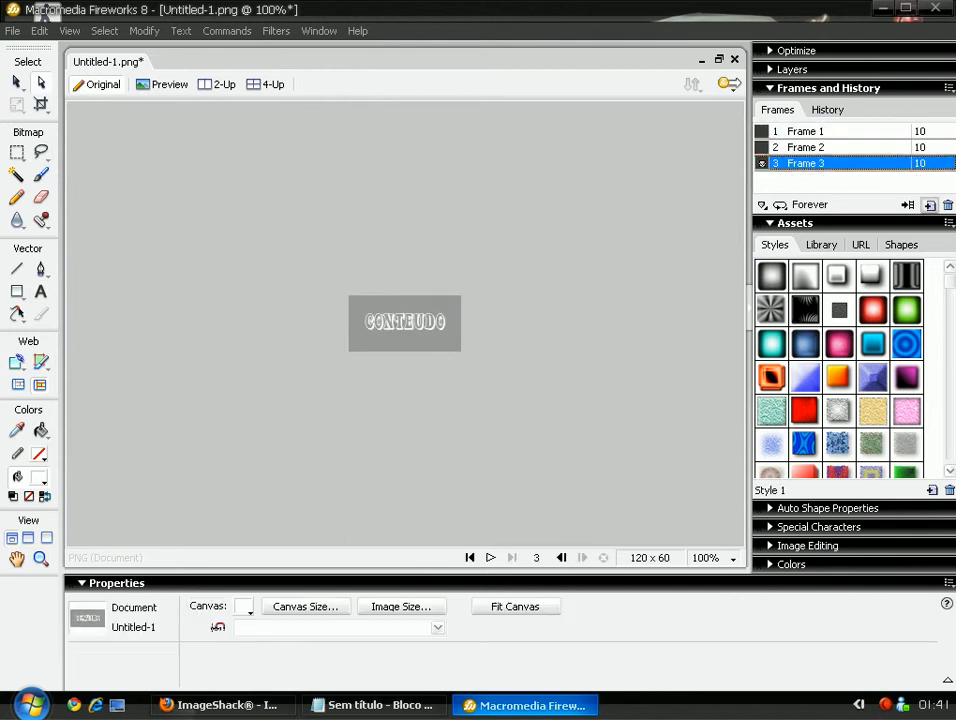
pyautogui.click(929, 204)
pyautogui.click(947, 204)
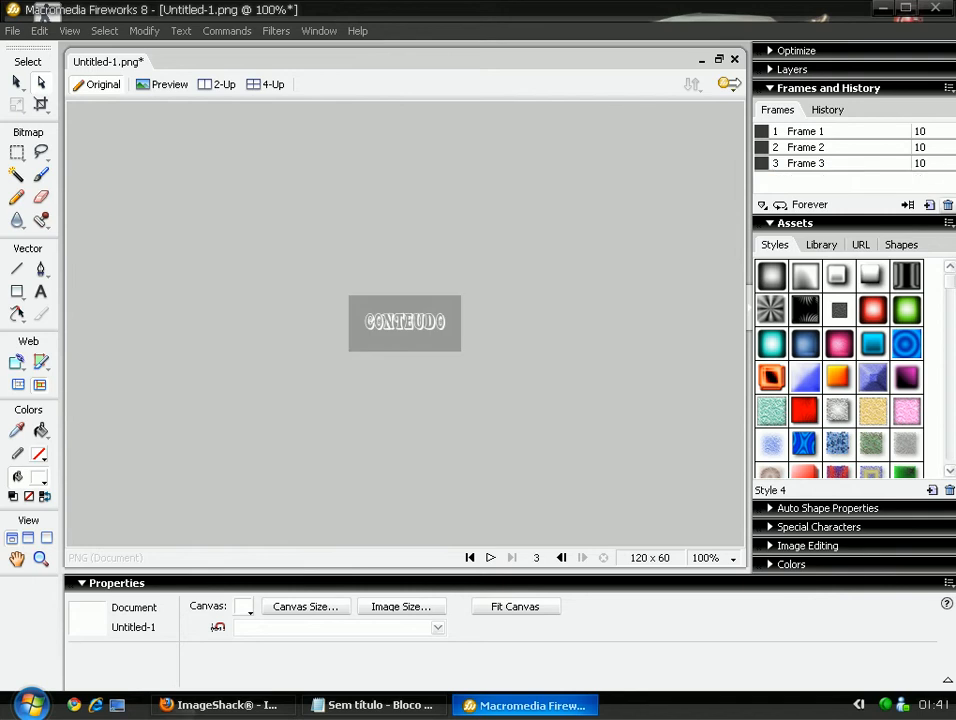
pyautogui.moveTo(805, 163); pyautogui.dragTo(929, 204)
# Retype Frame 4's text as HACKER, shift it slightly right, and return to Frame 1.
pyautogui.click(405, 322)
pyautogui.doubleClick(405, 322)
pyautogui.moveTo(445, 322); pyautogui.dragTo(364, 322)
pyautogui.press('BackSpace')
pyautogui.write('HACKER')
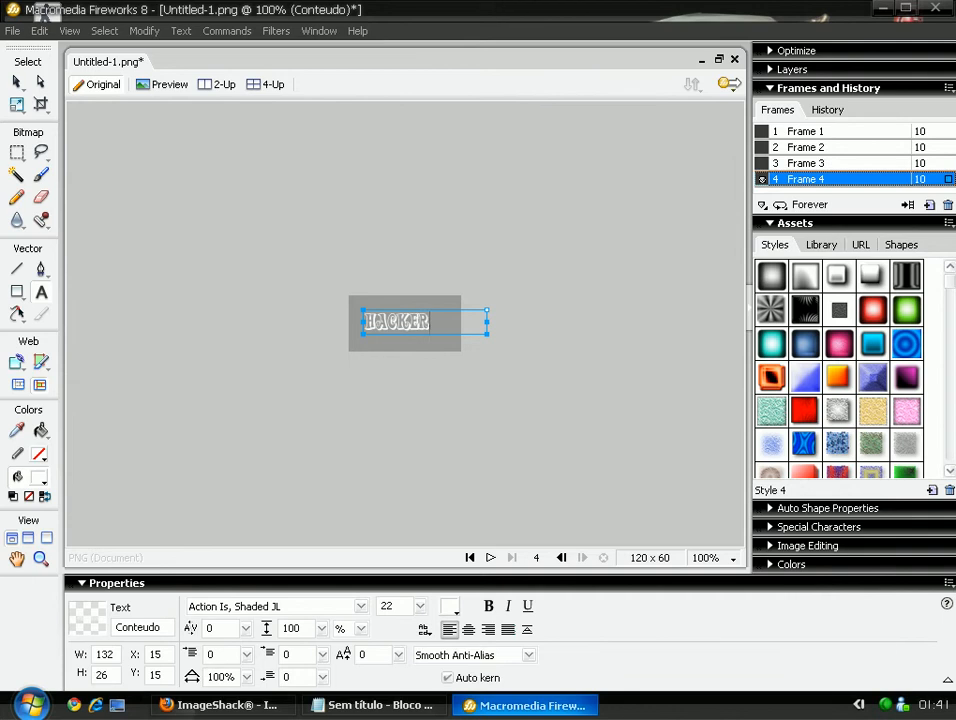
pyautogui.hotkey('ctrl', 'a')
pyautogui.press('Escape')
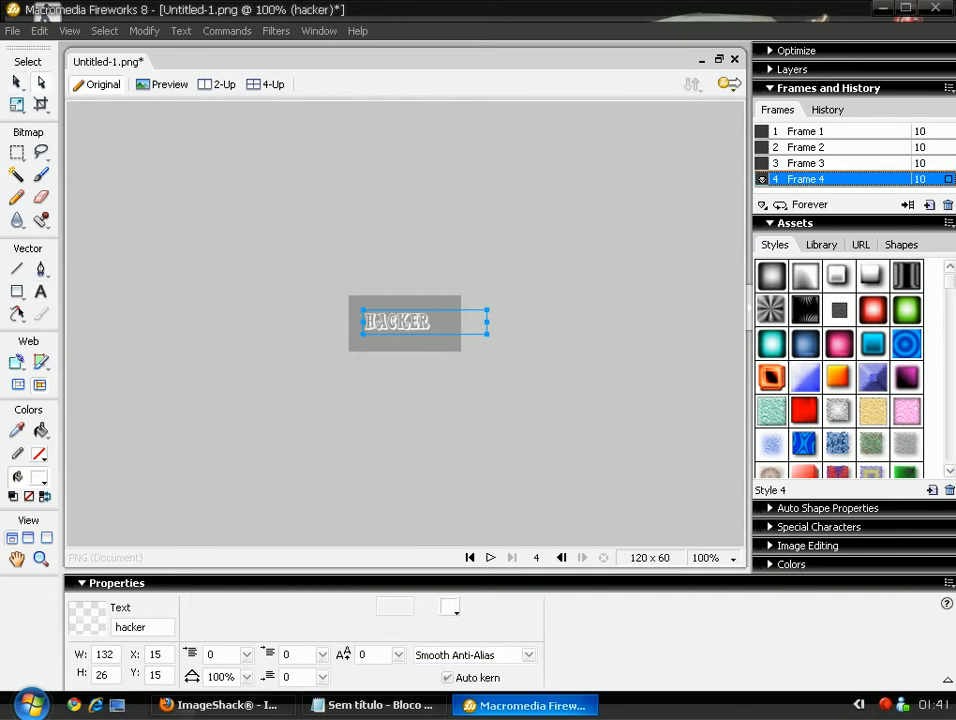
pyautogui.moveTo(397, 322); pyautogui.dragTo(400, 323)
pyautogui.click(500, 350)
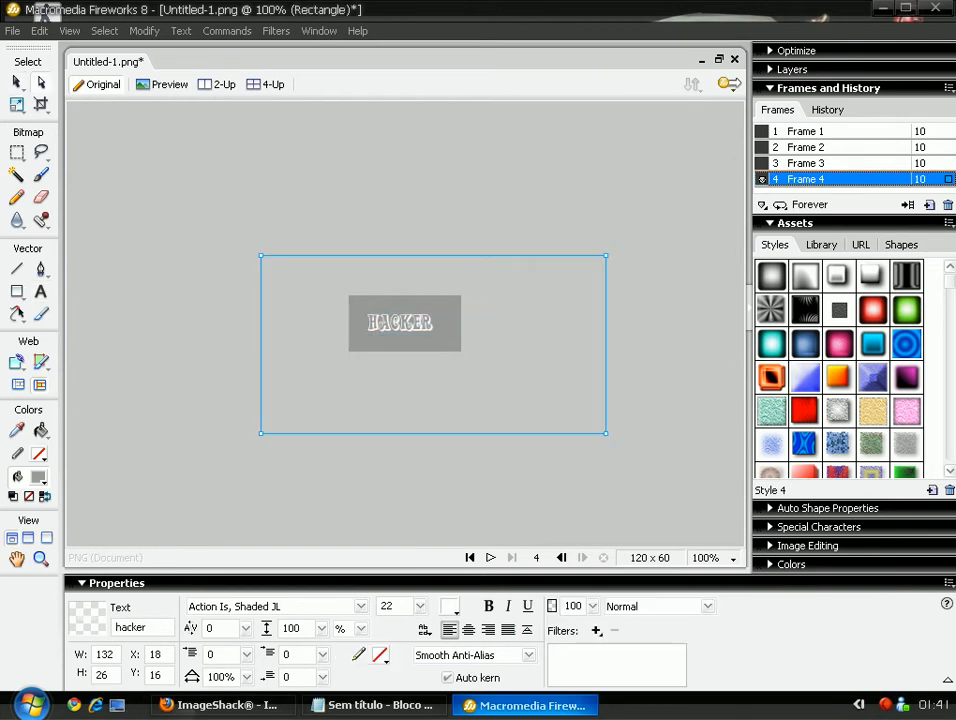
pyautogui.hotkey('ctrl', 'd')
pyautogui.press('pageup')
pyautogui.press('pageup')
pyautogui.press('pageup')
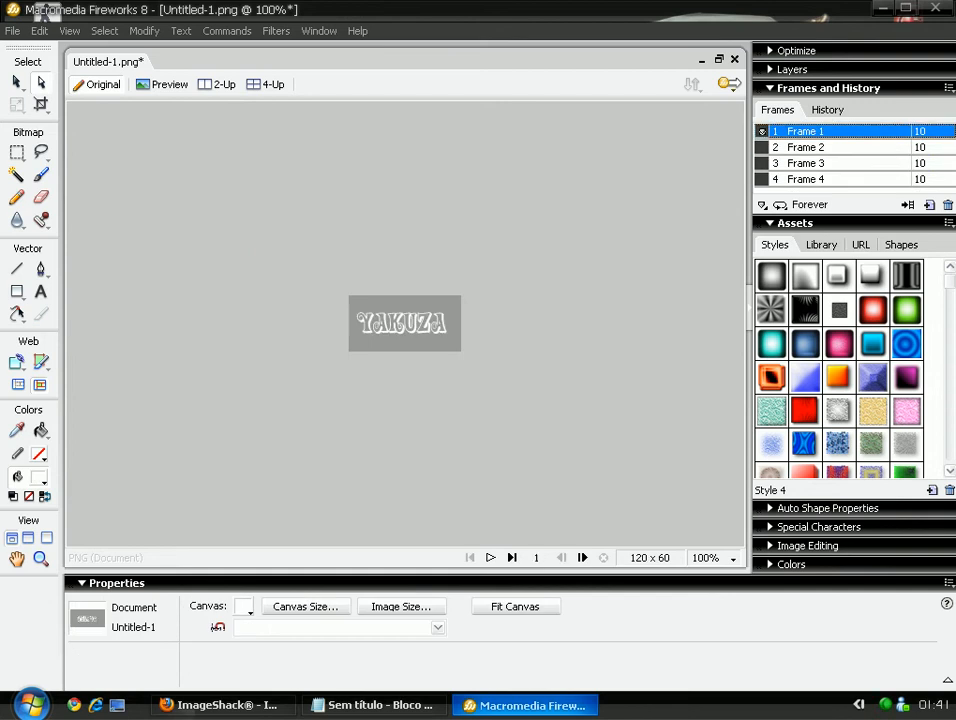
# Step through the four frames and preview the banner animation.
pyautogui.press('pagedown')
pyautogui.press('pagedown')
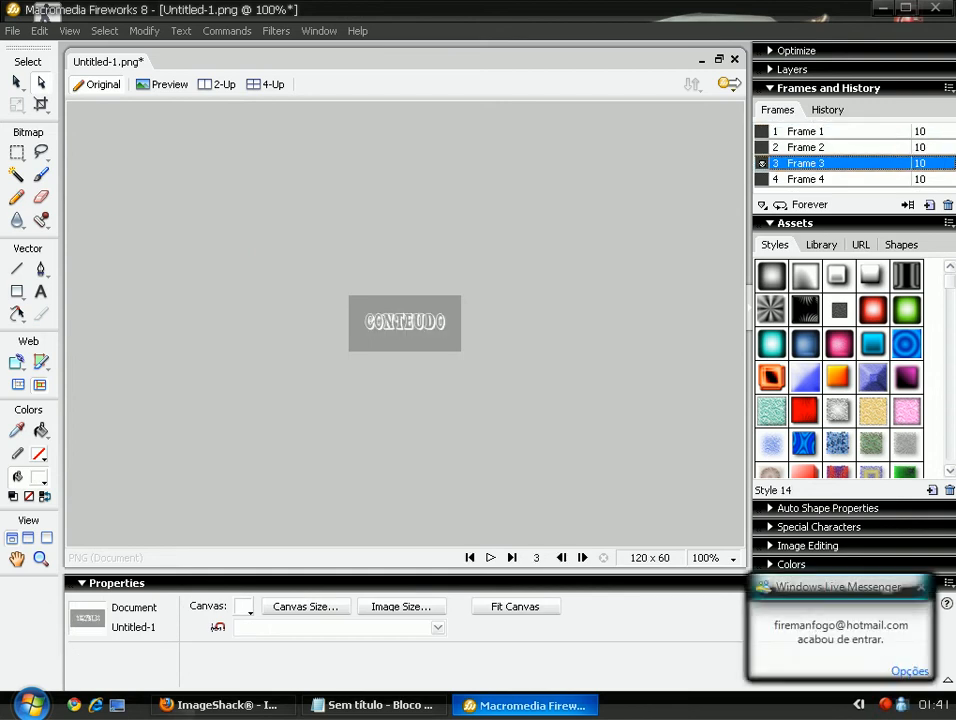
pyautogui.press('pagedown')
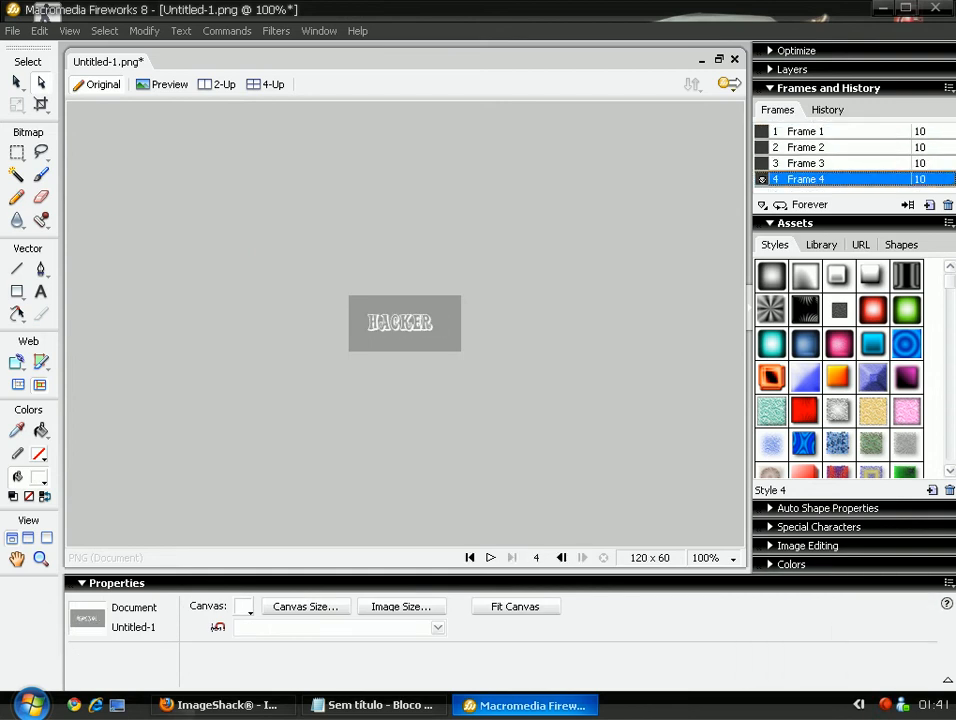
pyautogui.press('pagedown')
pyautogui.hotkey('ctrl', 'alt', 'p')
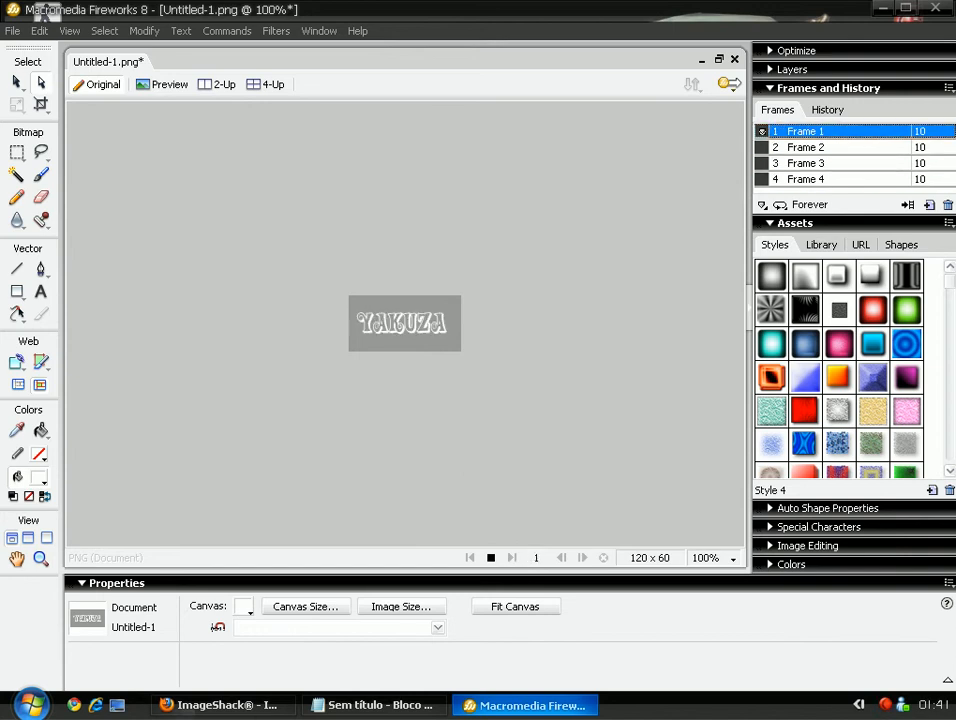
pyautogui.hotkey('ctrl', 'alt', 'p')
# Set the delay of Frames 1 through 4 to 40 and stop the preview.
pyautogui.doubleClick(919, 131)
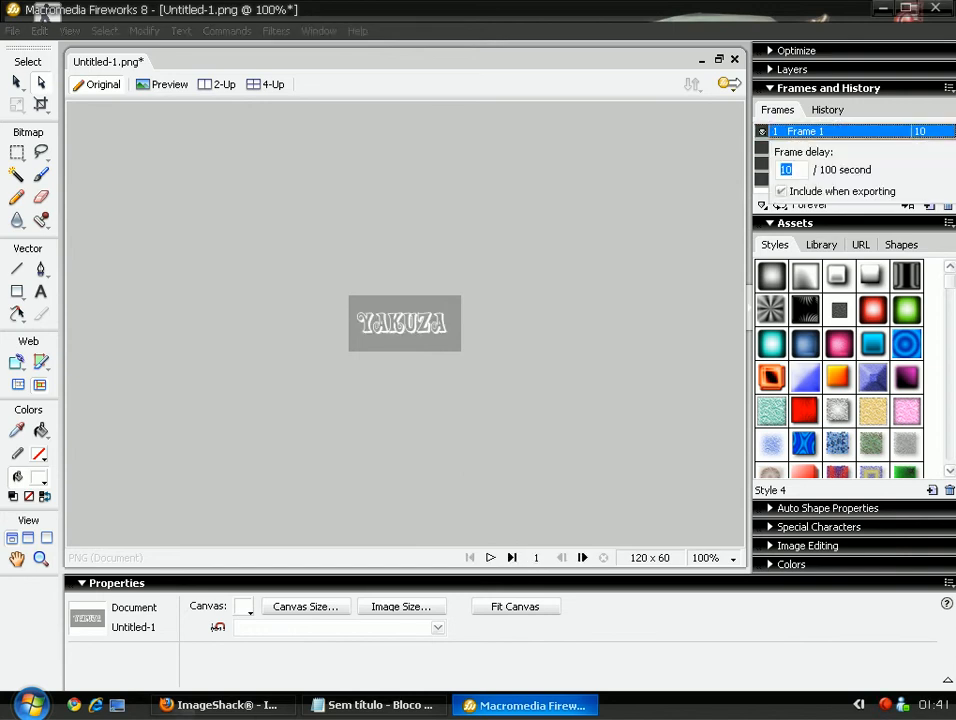
pyautogui.press('Escape')
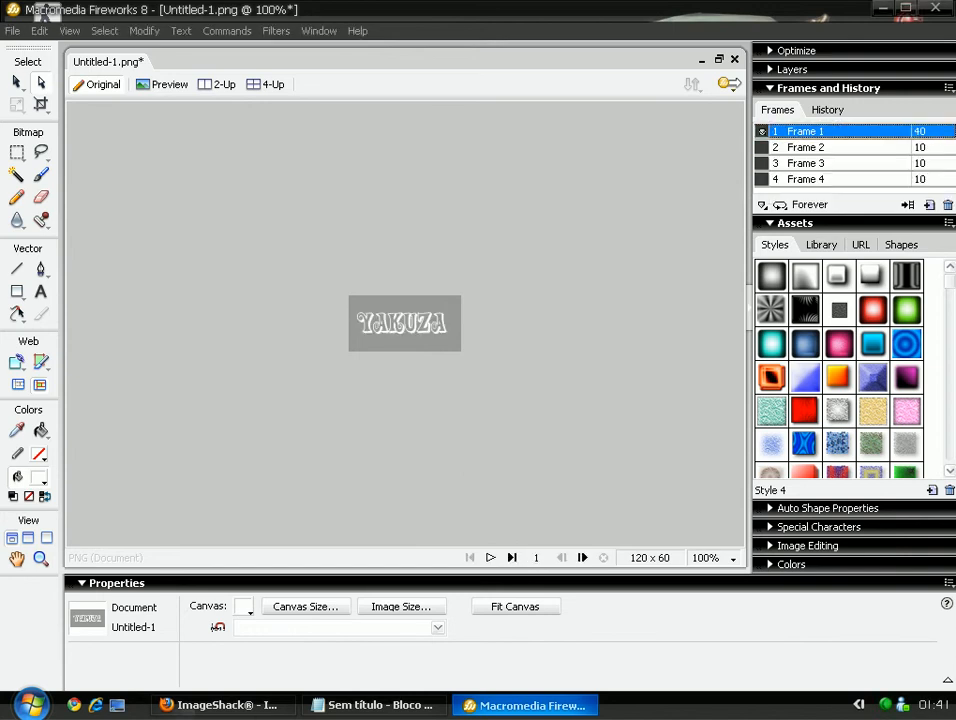
pyautogui.doubleClick(919, 147)
pyautogui.write('40')
pyautogui.press('Return')
pyautogui.click(805, 163)
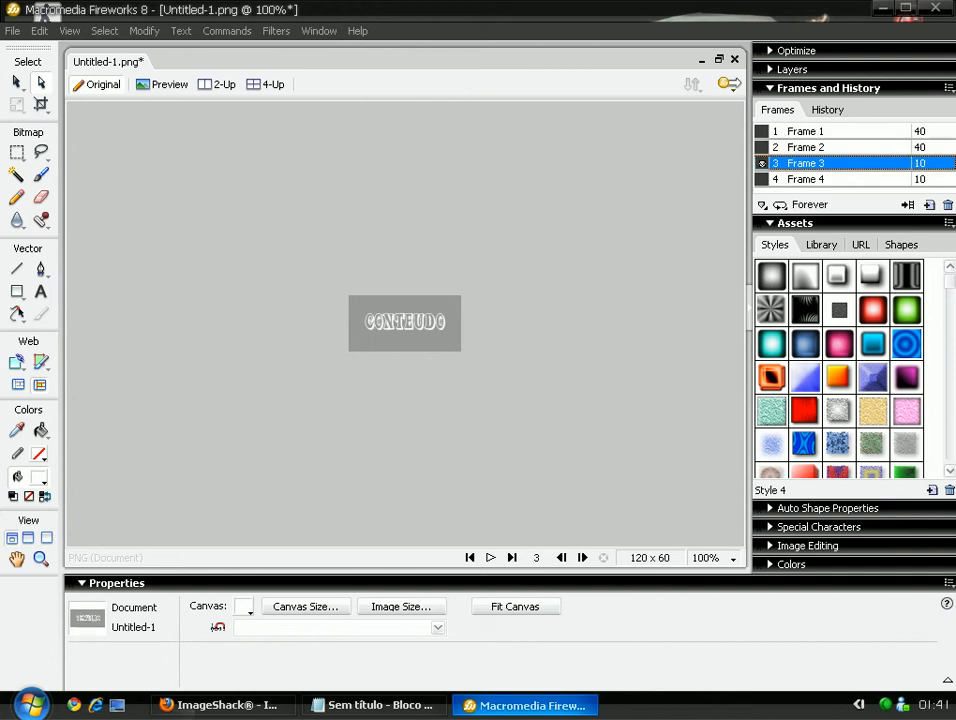
pyautogui.doubleClick(920, 163)
pyautogui.write('40')
pyautogui.press('Return')
pyautogui.doubleClick(920, 179)
pyautogui.write('40')
pyautogui.press('Return')
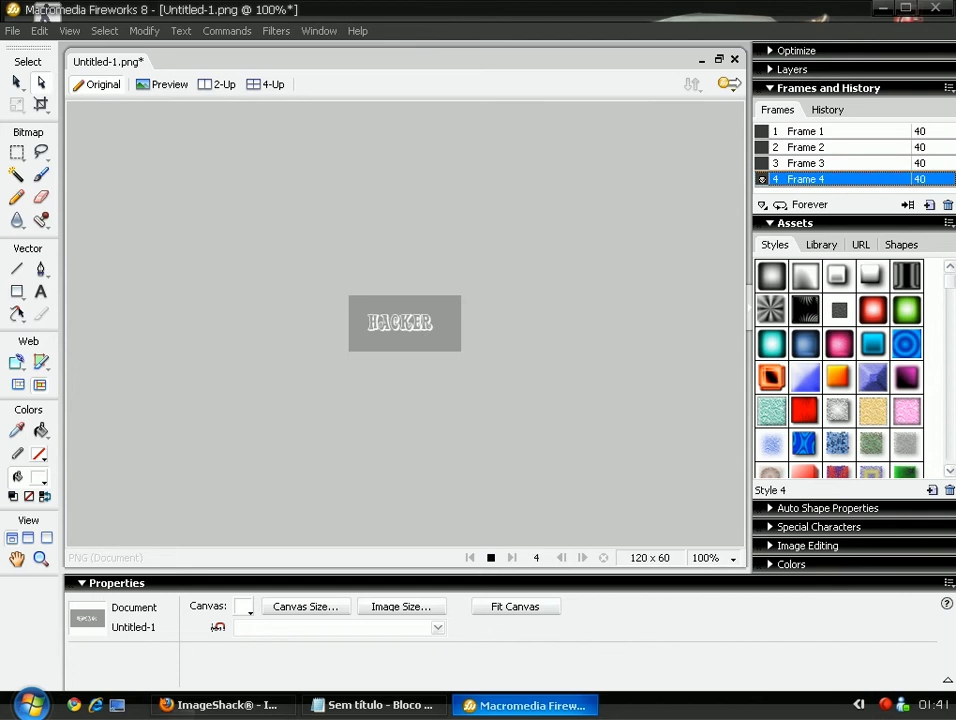
pyautogui.click(490, 557)
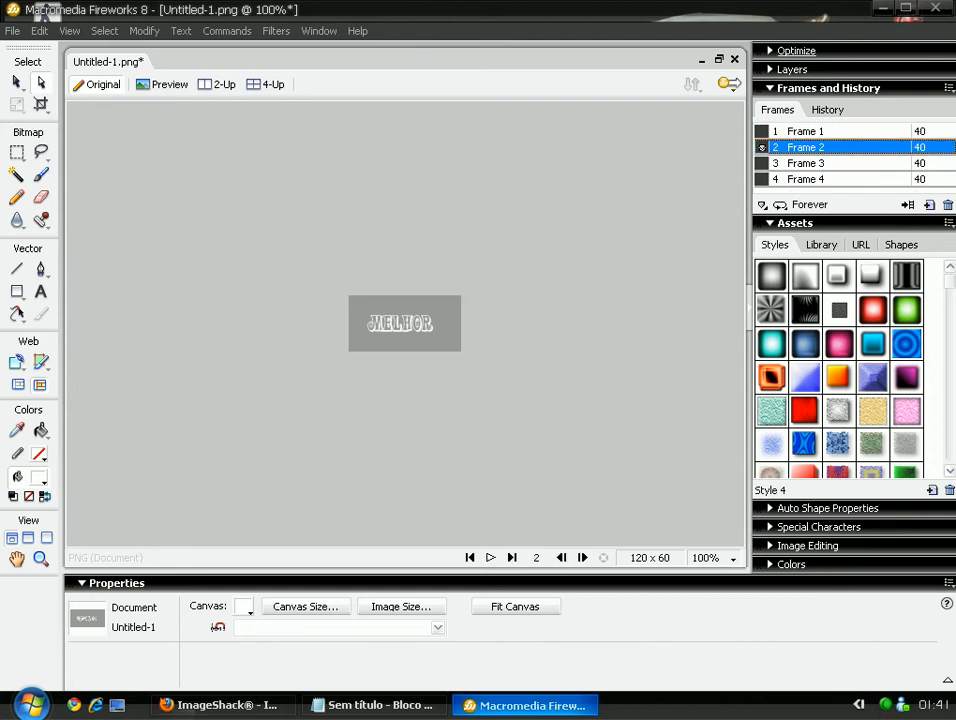
# Set the Optimize export format to Animated GIF.
pyautogui.click(796, 50)
pyautogui.click(845, 96)
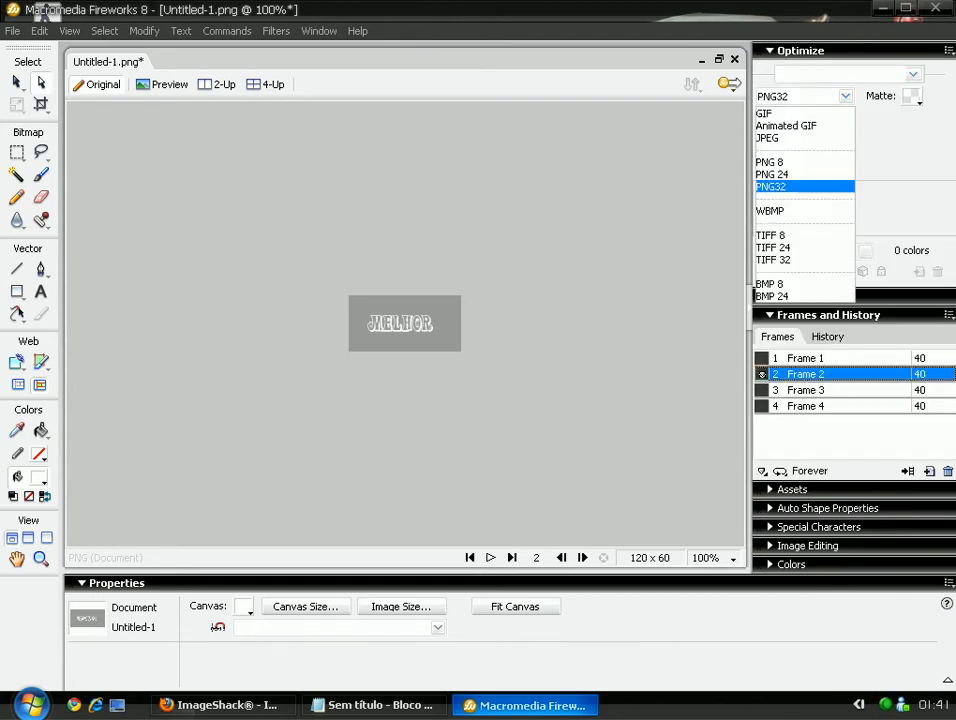
pyautogui.click(790, 122)
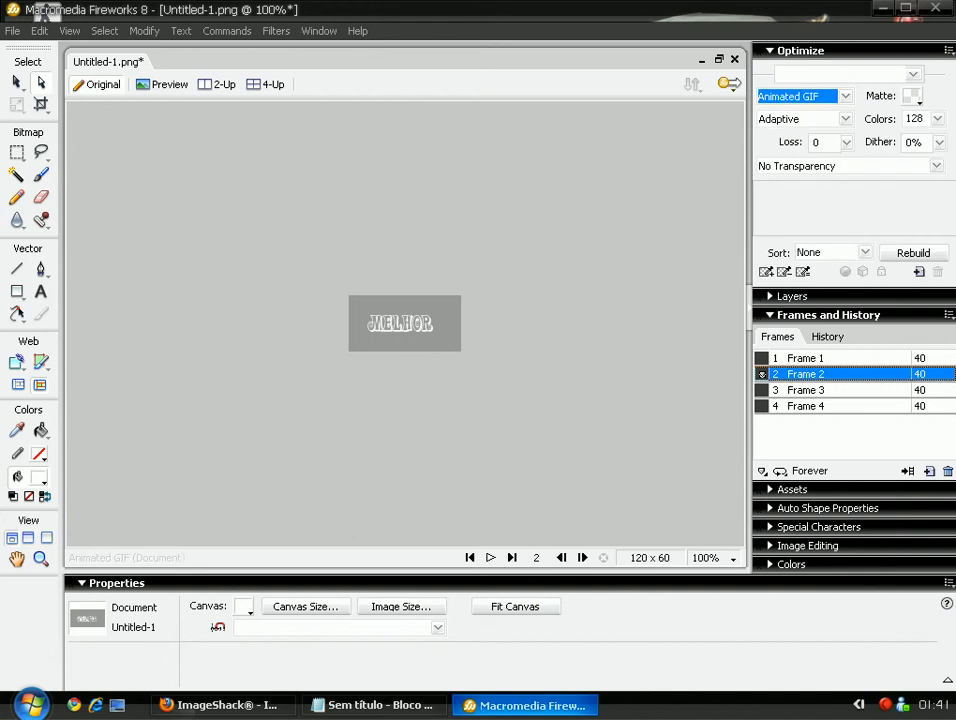
# Export the file as 'banner' to the Desktop, then close Fireworks without saving.
pyautogui.click(12, 30)
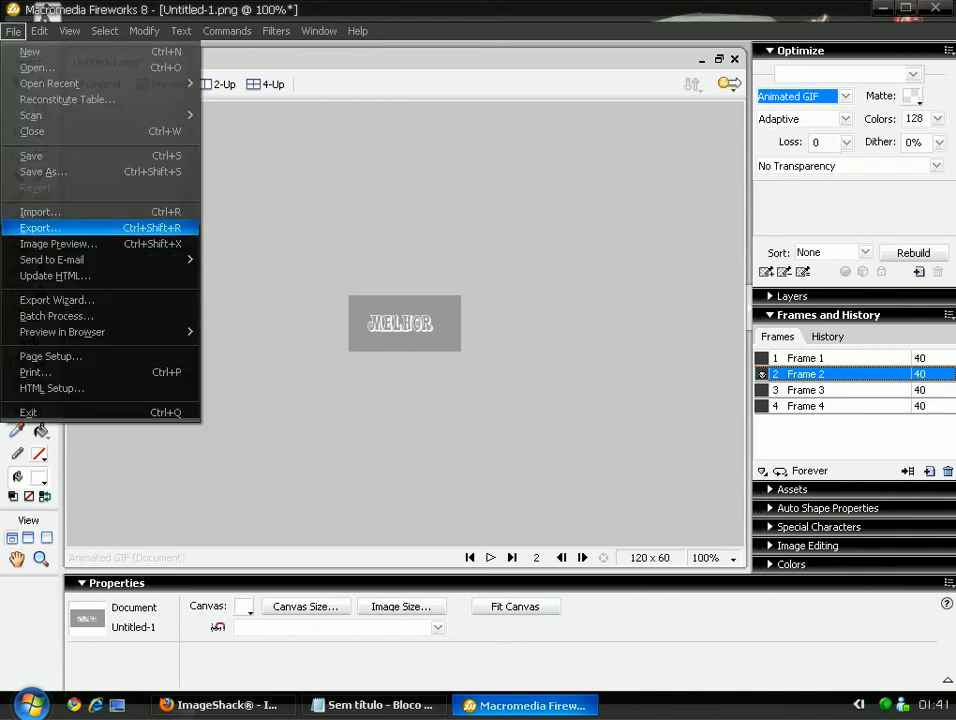
pyautogui.click(60, 227)
pyautogui.click(600, 119)
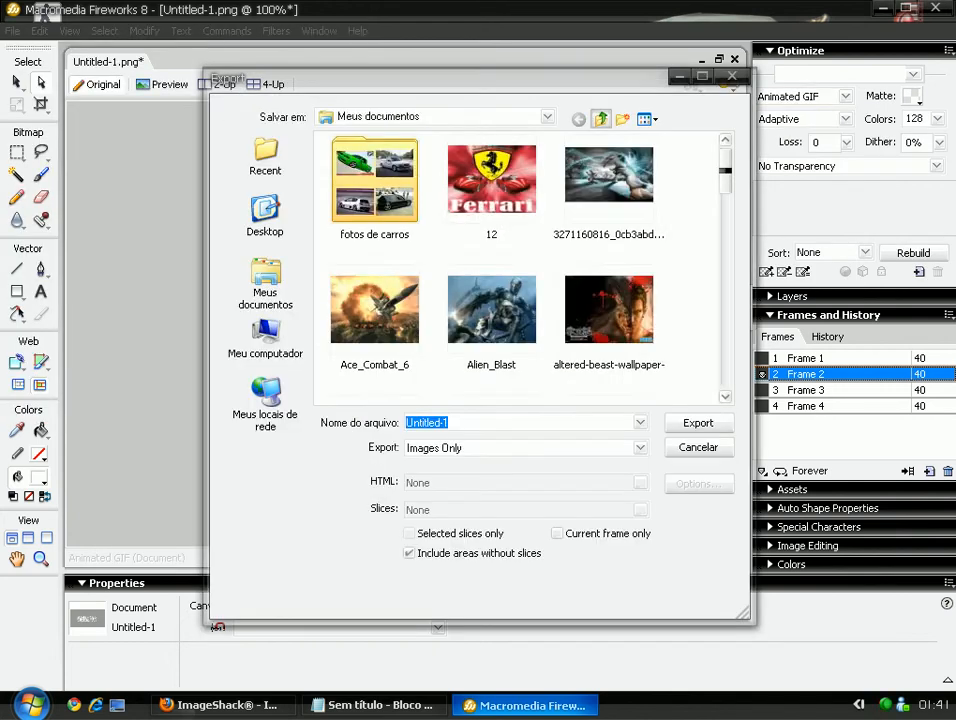
pyautogui.click(600, 119)
pyautogui.press('BackSpace')
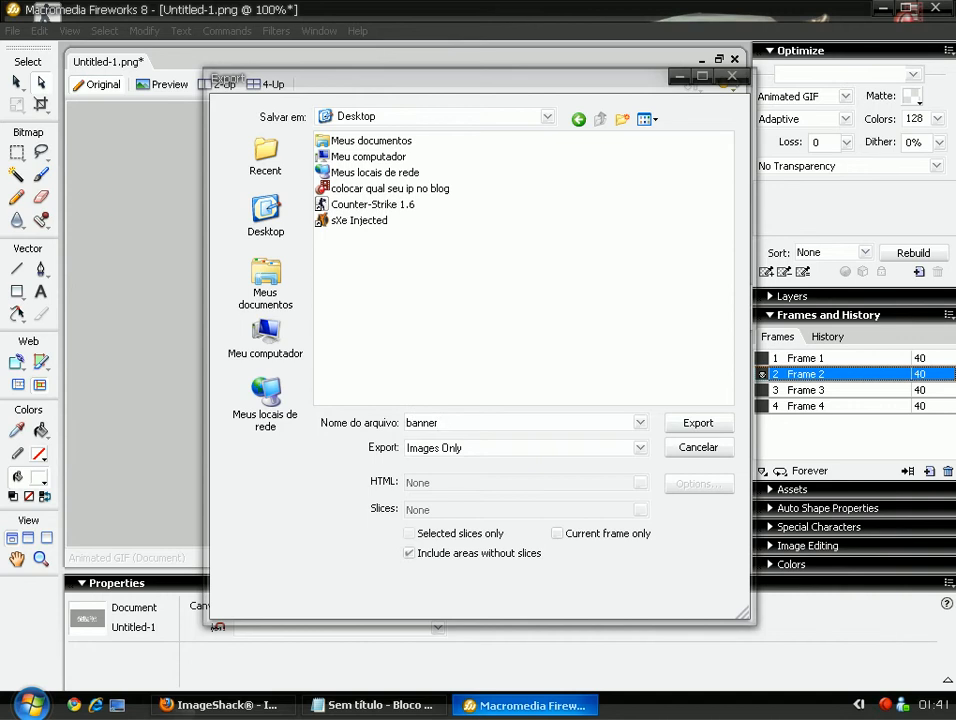
pyautogui.press('Return')
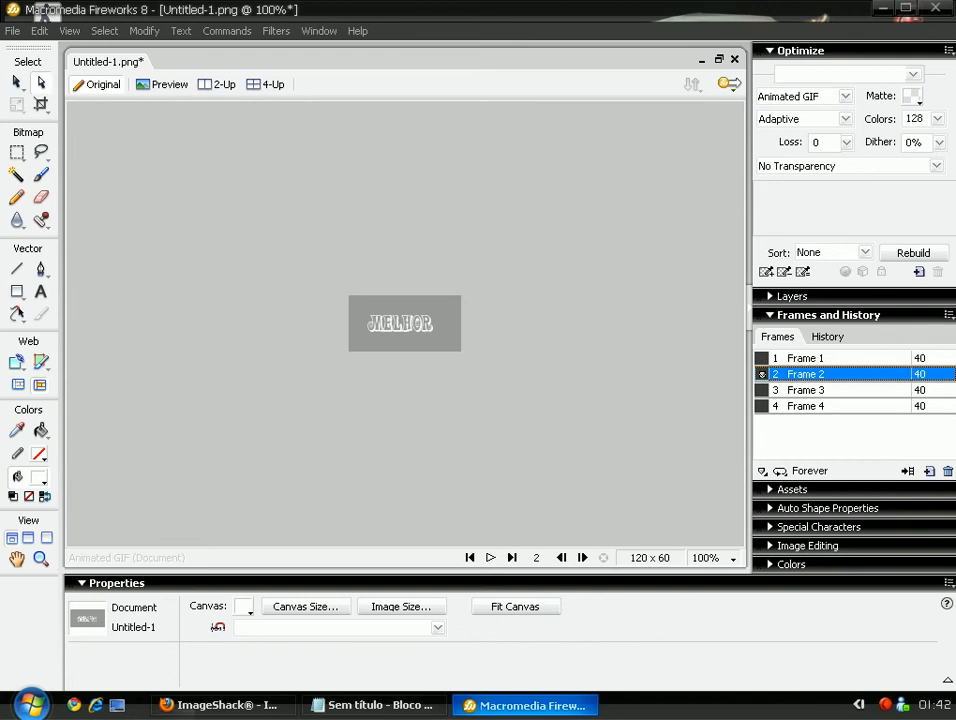
pyautogui.click(935, 8)
pyautogui.click(479, 378)
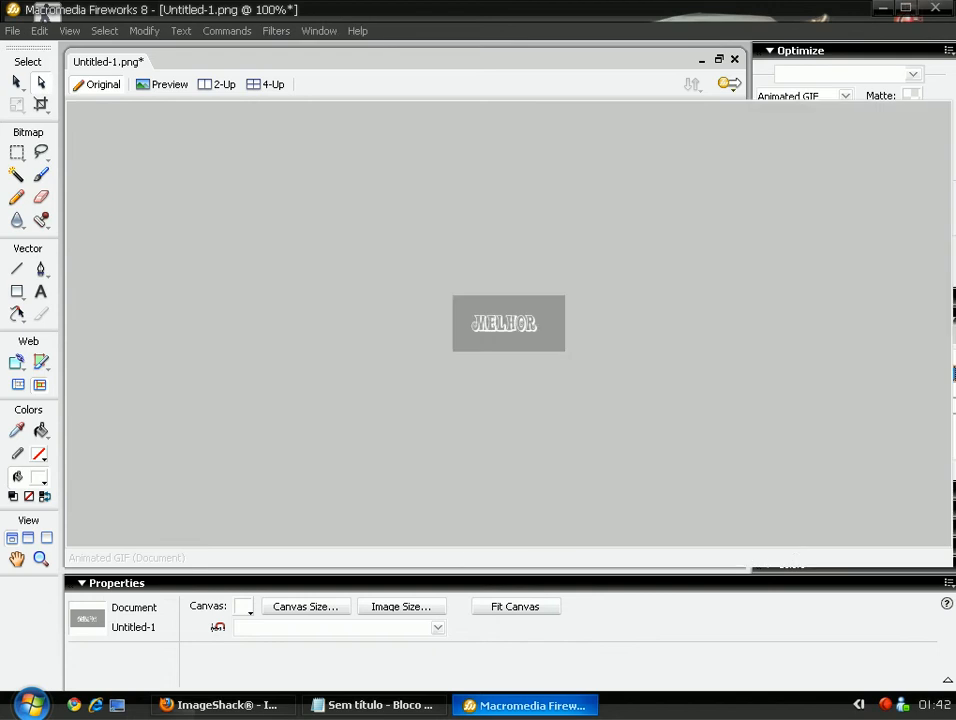
# Preview the exported banner GIF in Windows Picture and Fax Viewer, then close it.
pyautogui.moveTo(46, 170); pyautogui.dragTo(429, 326)
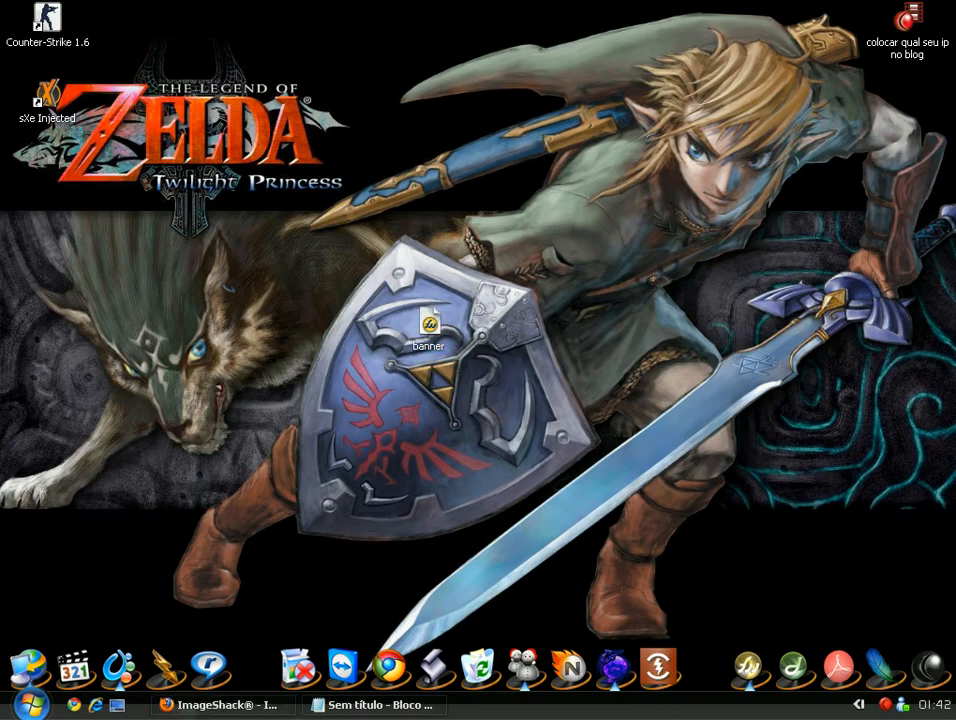
pyautogui.rightClick(428, 336)
pyautogui.moveTo(520, 436)
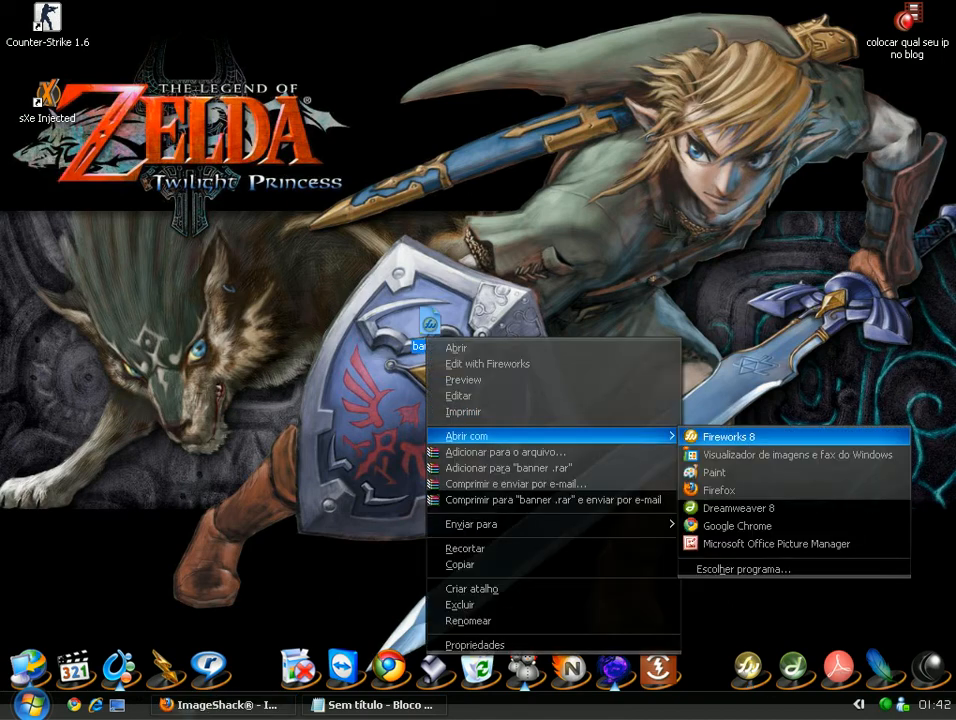
pyautogui.click(787, 455)
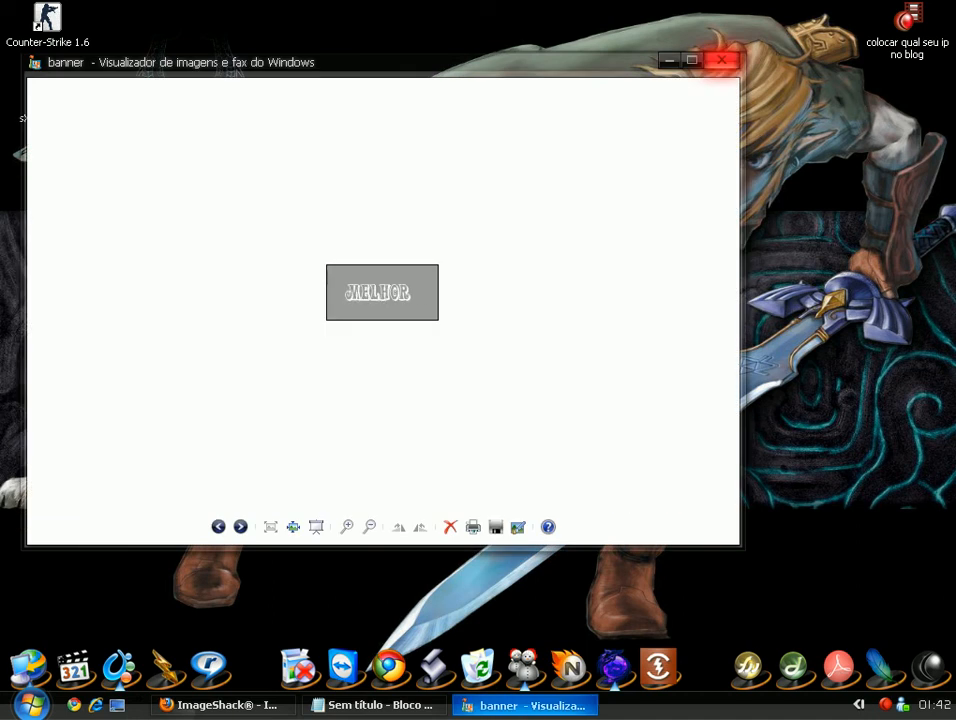
pyautogui.click(722, 60)
pyautogui.moveTo(615, 170); pyautogui.dragTo(505, 248)
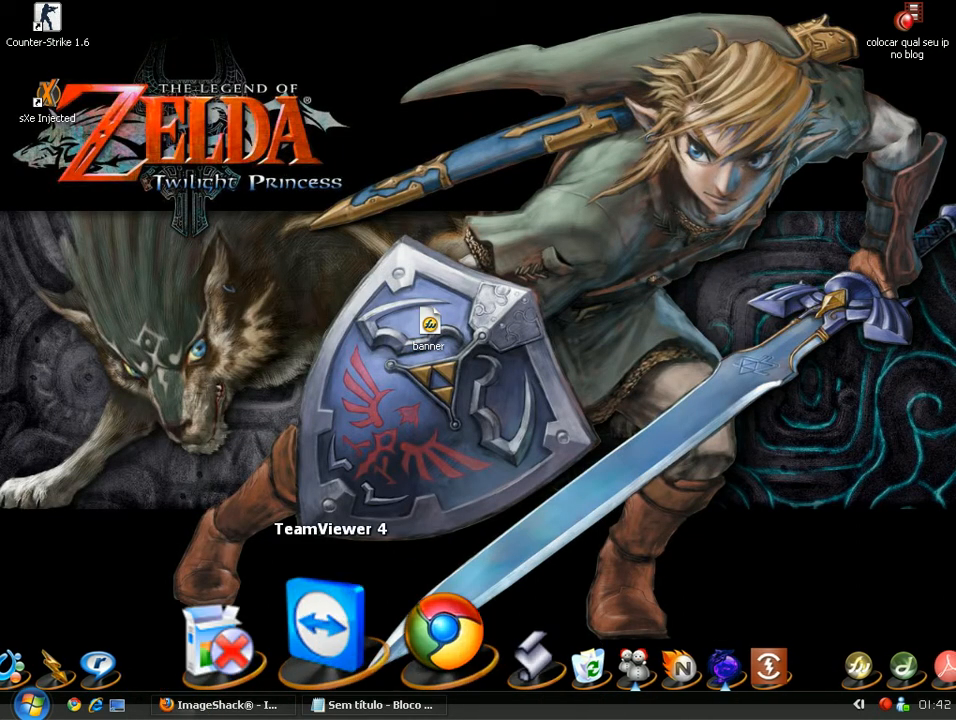
pyautogui.click(375, 705)
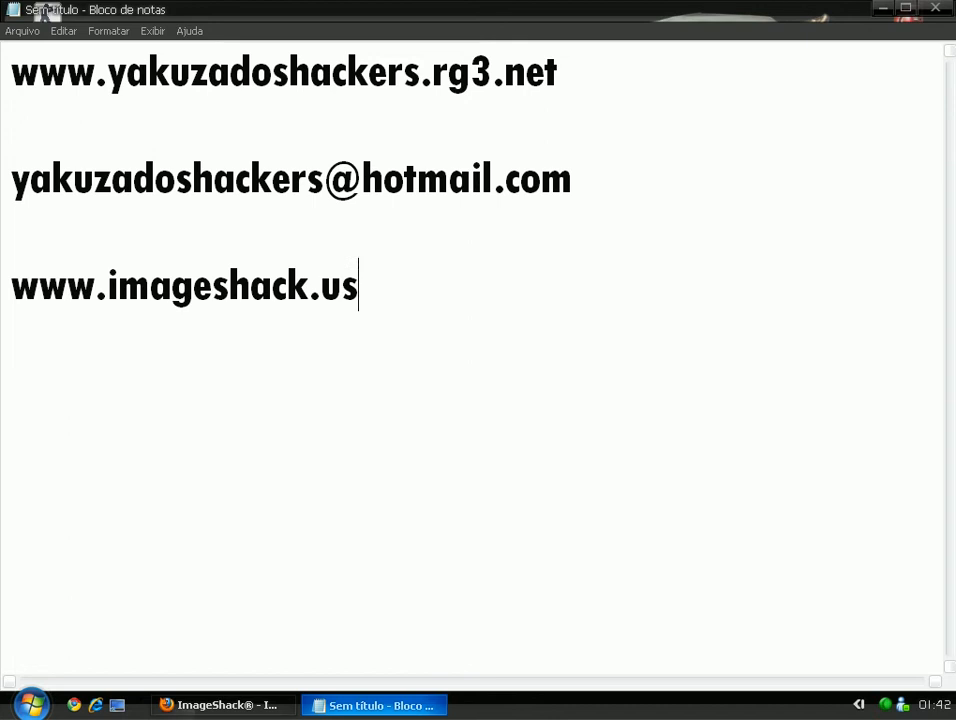
pyautogui.hotkey('shift', 'Home')
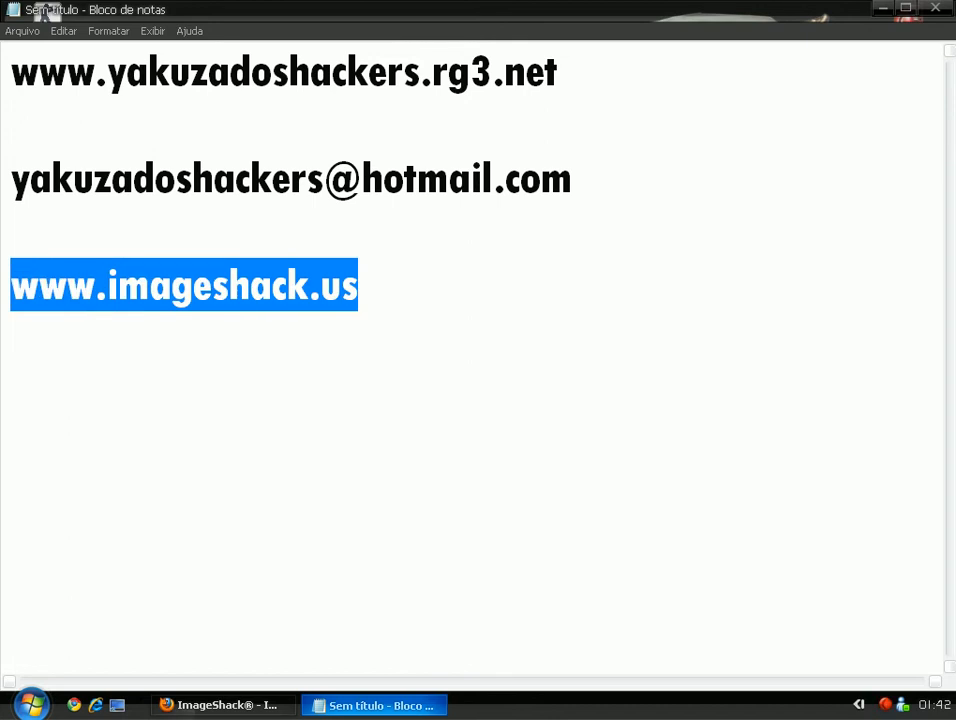
pyautogui.hotkey('alt', 'Tab')
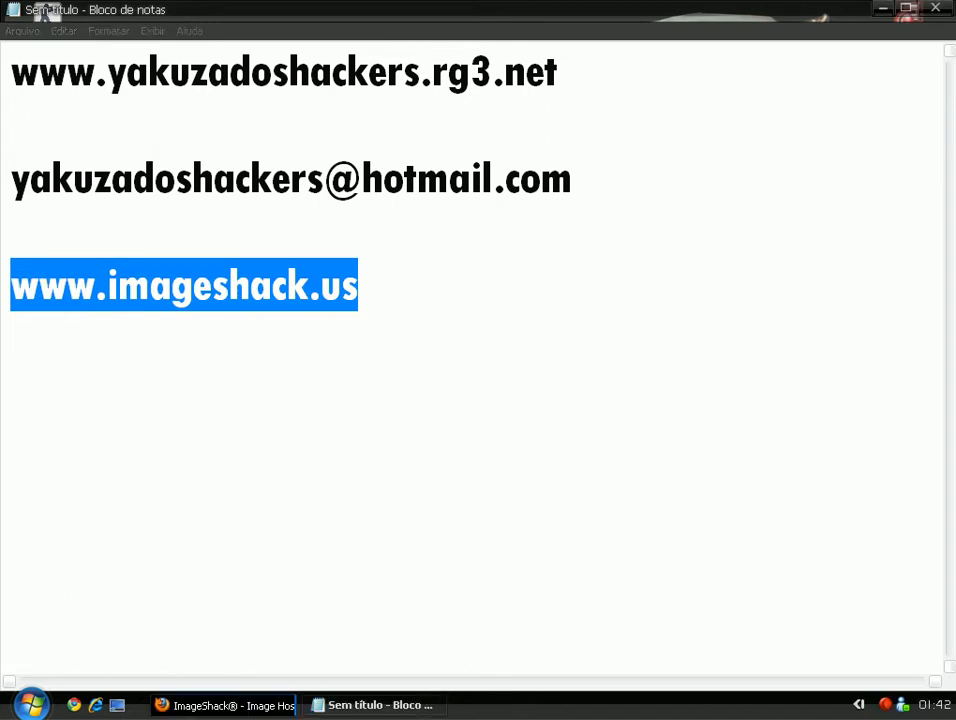
pyautogui.click(800, 144)
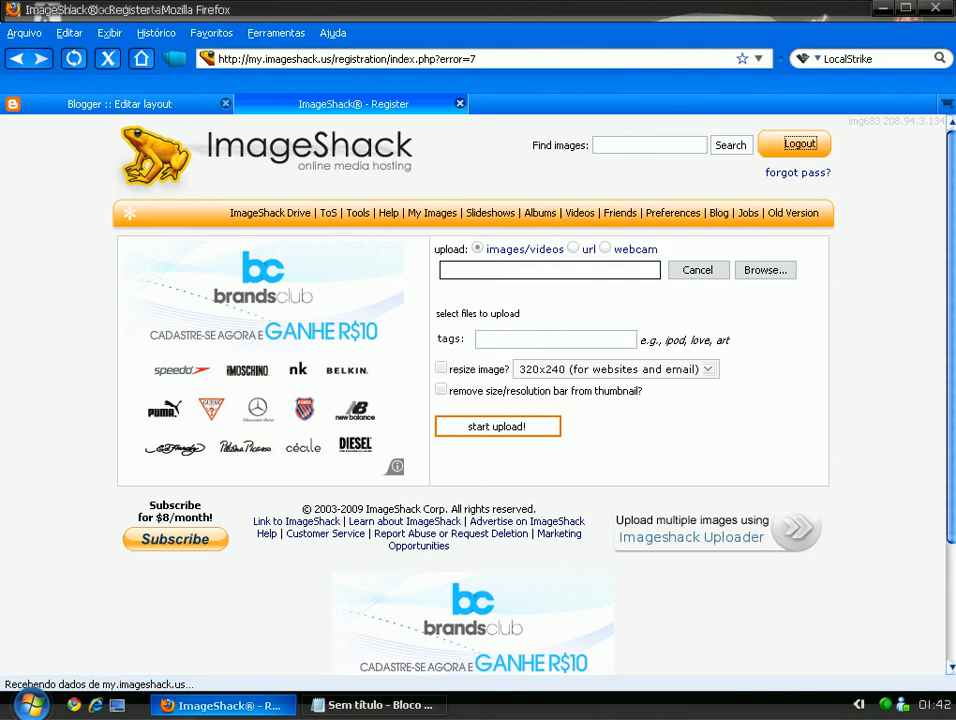
# Sign back into ImageShack with the saved username and the account password.
pyautogui.scroll(-3, 473, 394)
pyautogui.scroll(3, 473, 394)
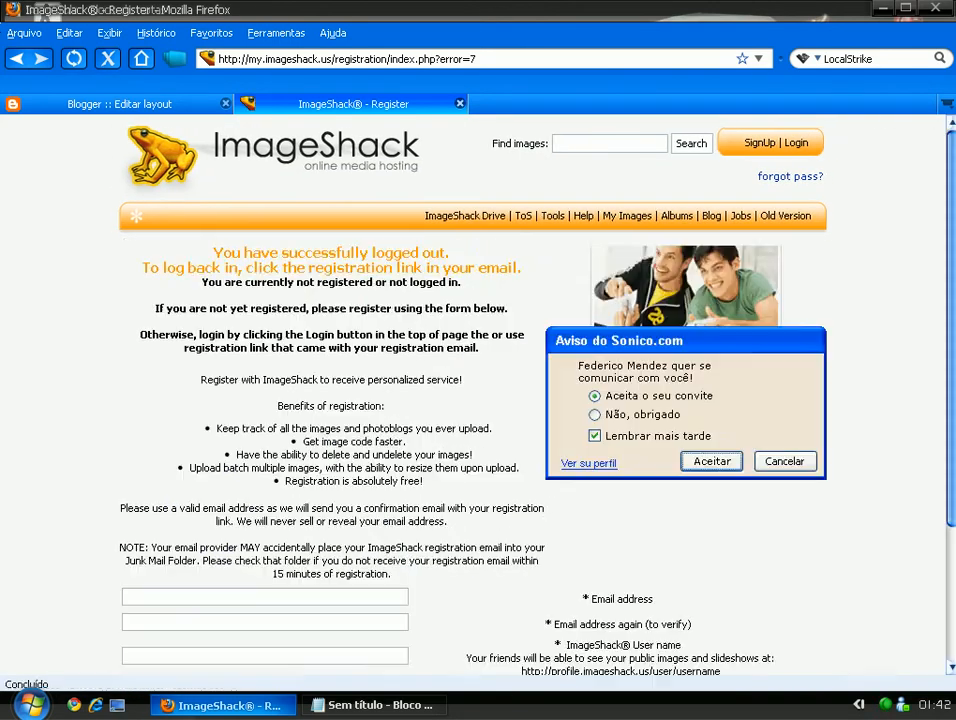
pyautogui.scroll(-2, 473, 394)
pyautogui.scroll(2, 473, 394)
pyautogui.click(796, 142)
pyautogui.press('Down')
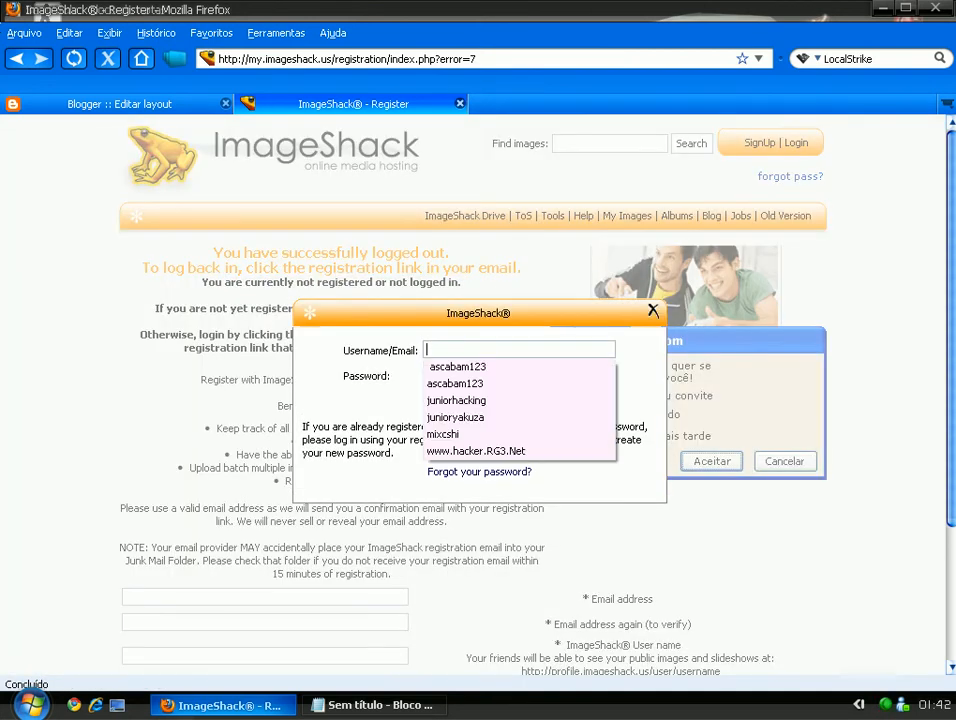
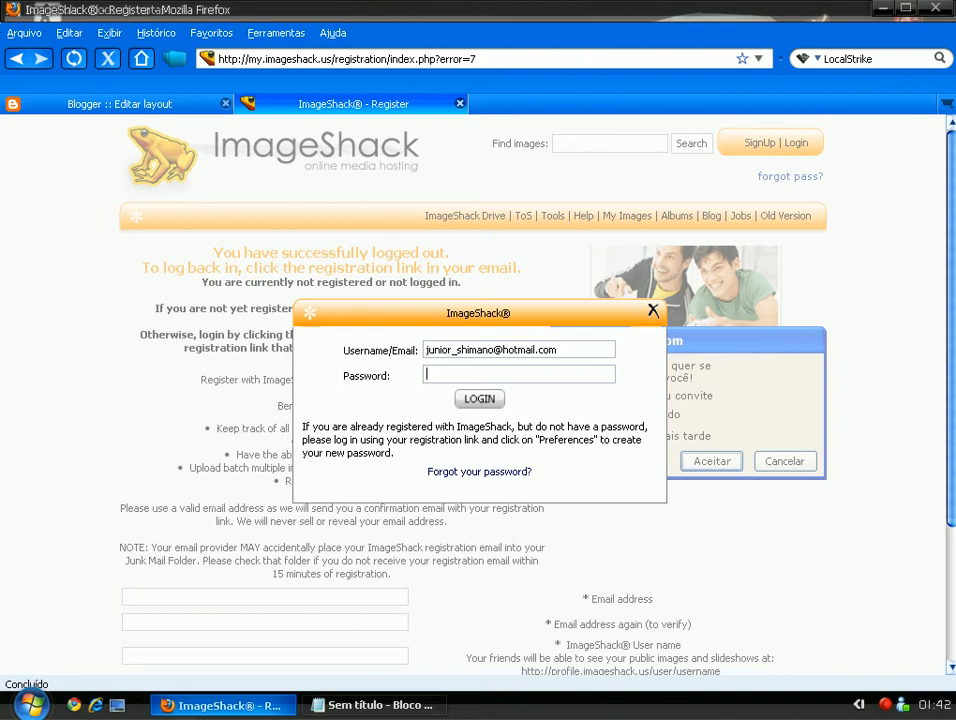
pyautogui.write('•')
pyautogui.press('Return')
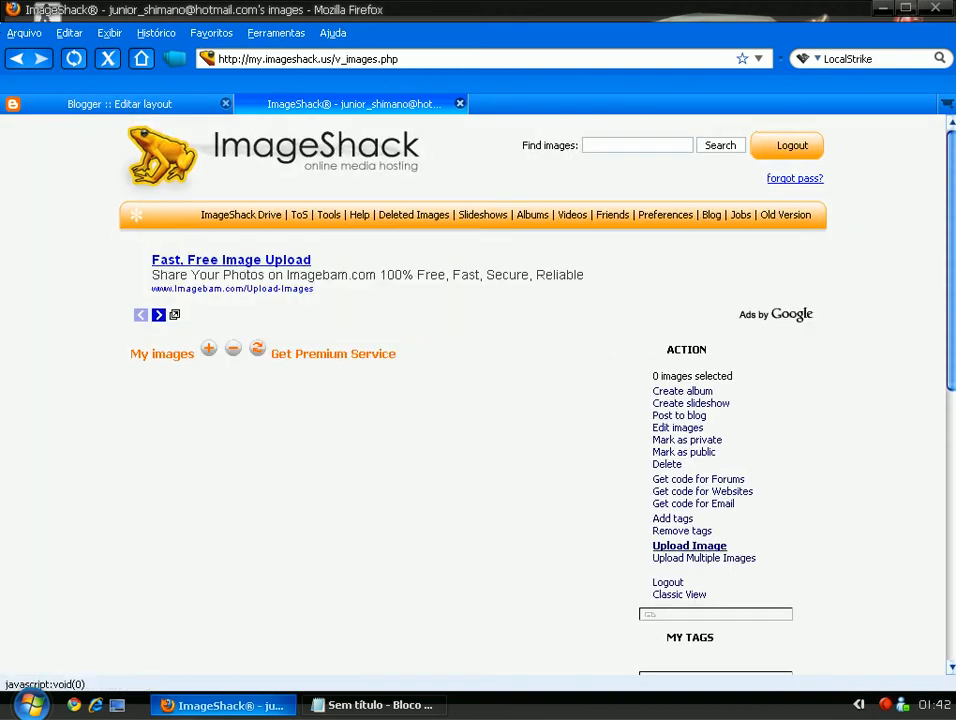
# Upload the banner GIF from the Desktop to ImageShack.
pyautogui.click(689, 545)
pyautogui.click(558, 353)
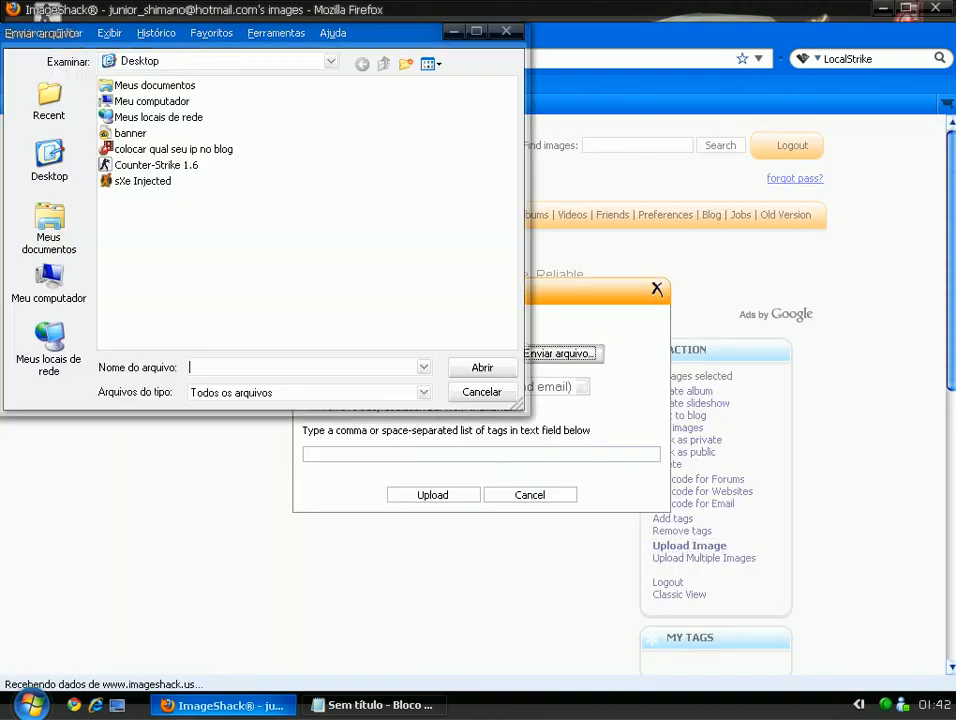
pyautogui.doubleClick(130, 133)
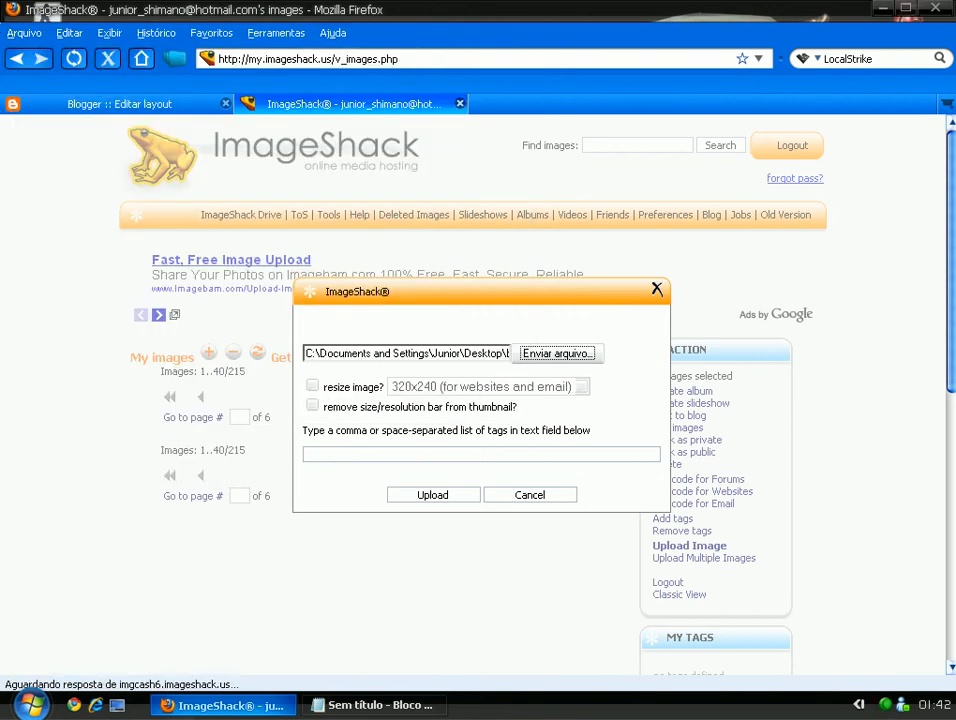
pyautogui.click(433, 494)
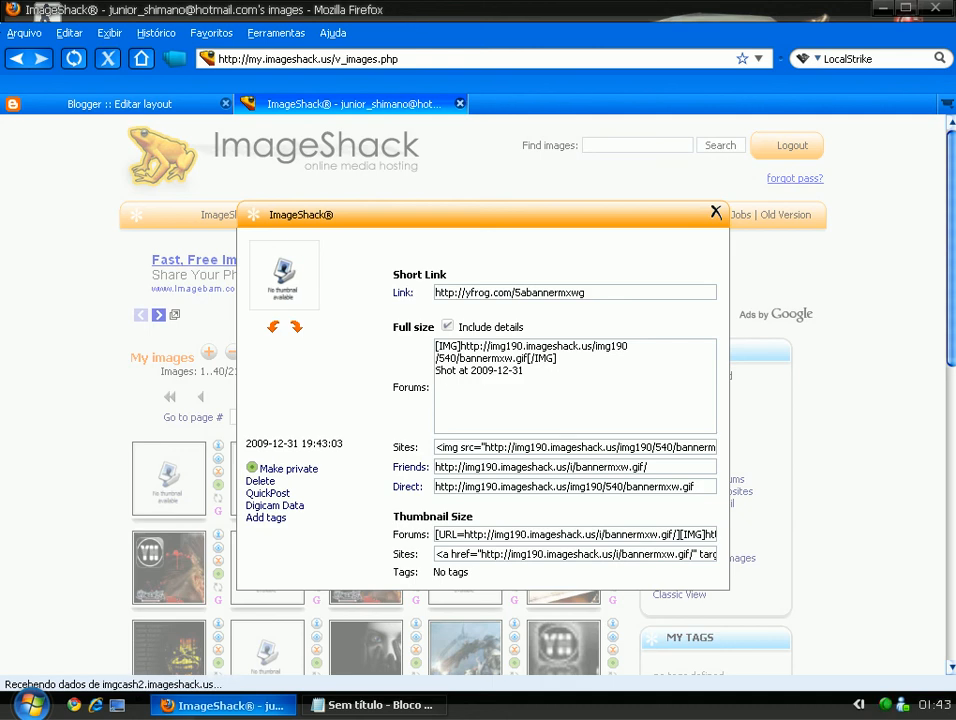
# Copy the banner's direct image link and load it in a new tab.
pyautogui.click(564, 486)
pyautogui.hotkey('ctrl', 'c')
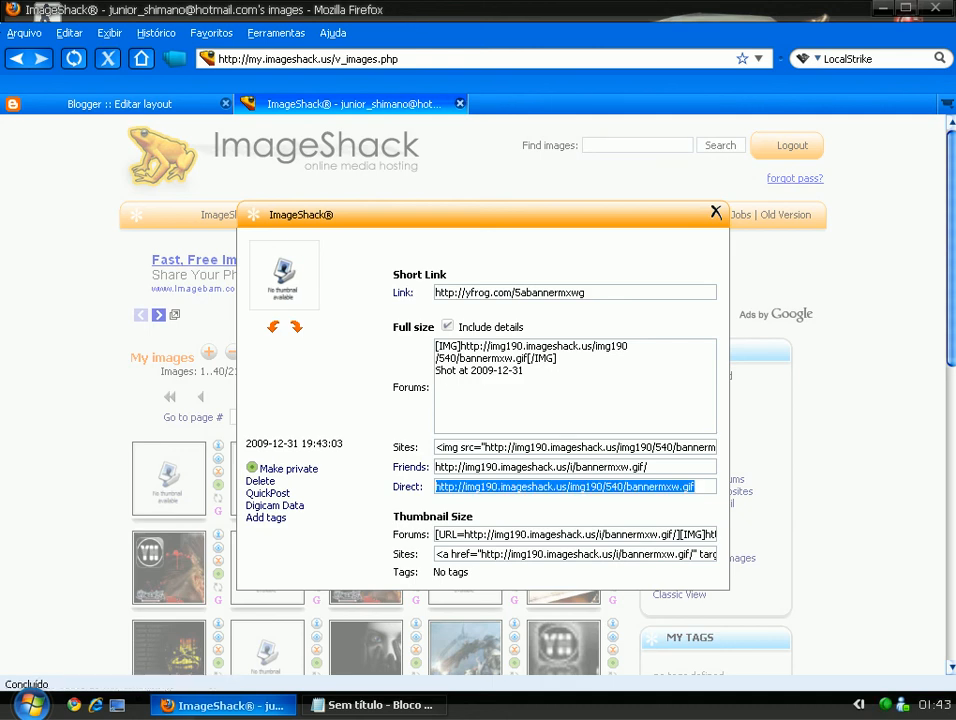
pyautogui.hotkey('ctrl', 't')
pyautogui.hotkey('ctrl', 'v')
pyautogui.press('Return')
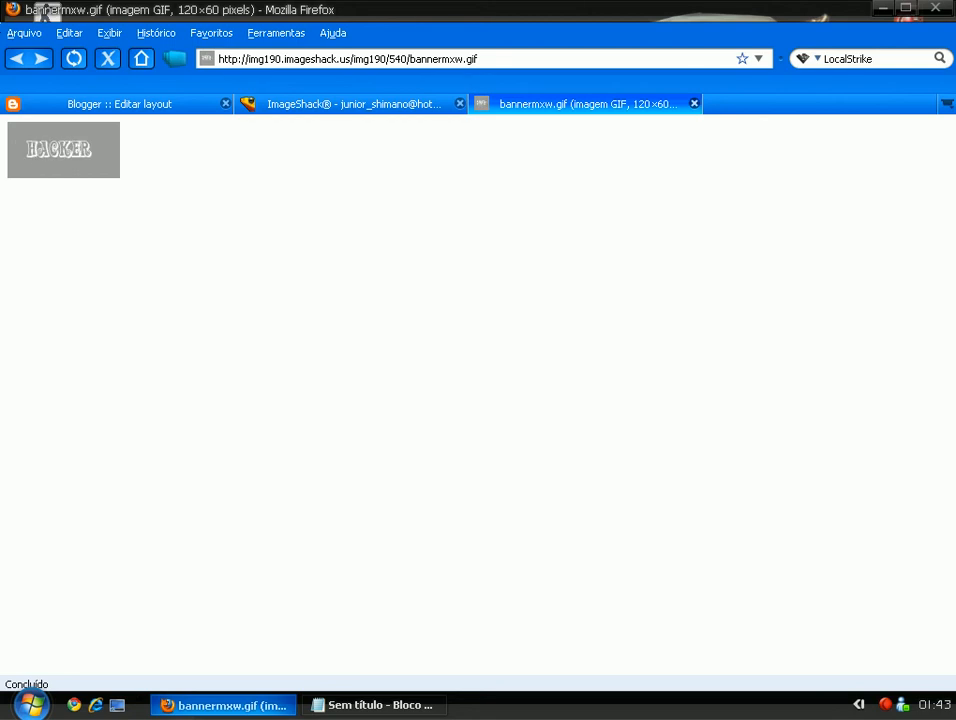
# Search Google Brasil for 'gerabutton' in a new tab.
pyautogui.hotkey('ctrl', 't')
pyautogui.hotkey('alt', 'Home')
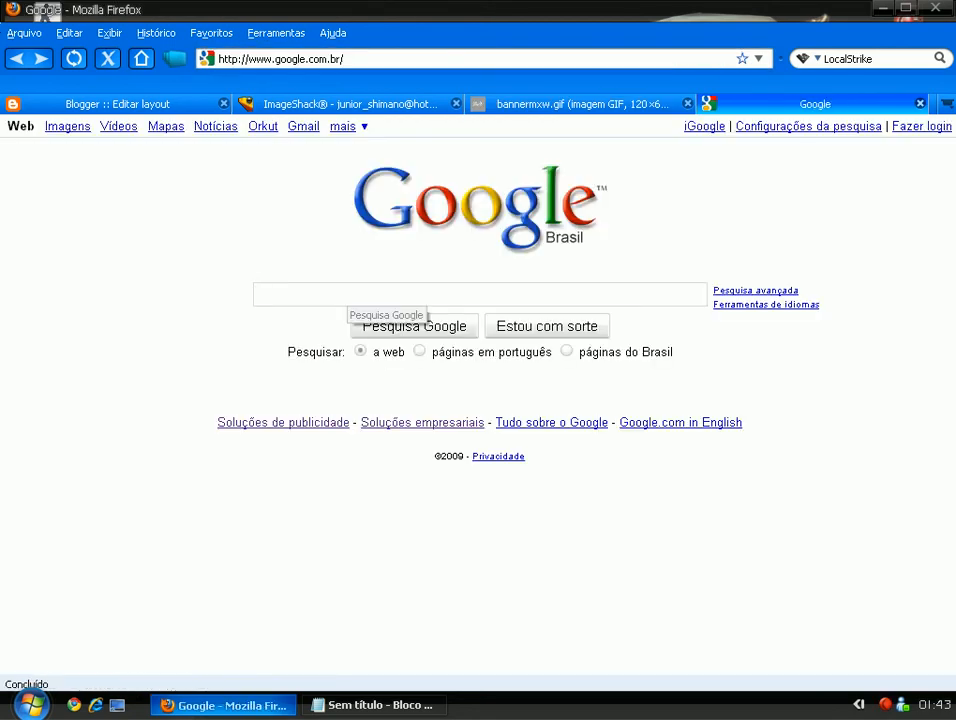
pyautogui.write('gerabu')
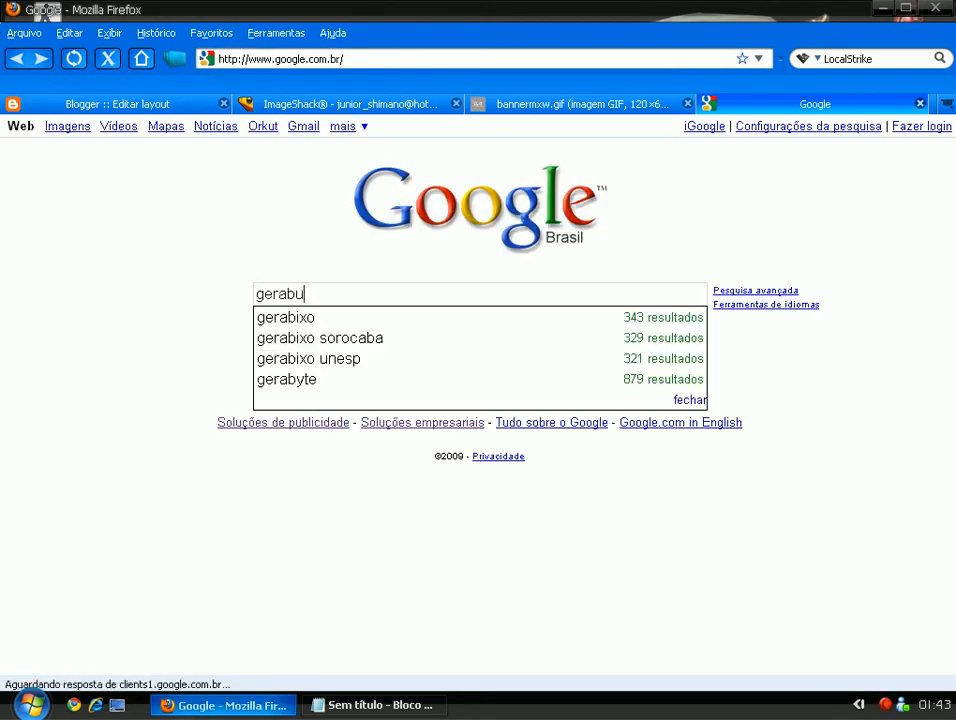
pyautogui.write('tton')
pyautogui.press('Return')
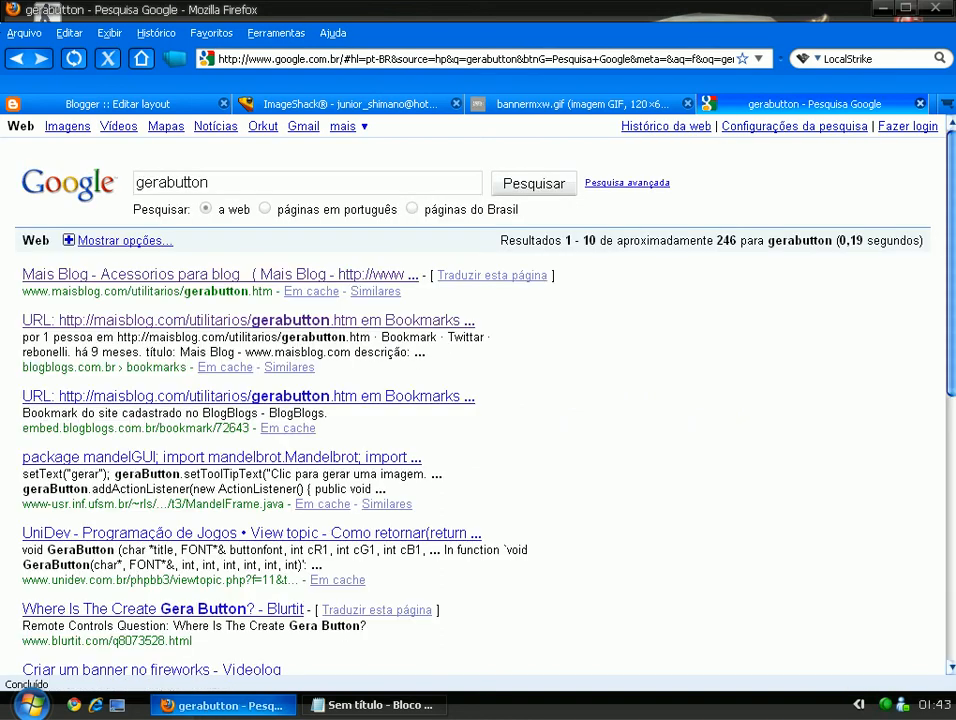
# Add 'gerabutton' on a new line in the Notepad notes.
pyautogui.hotkey('ctrl', 'a')
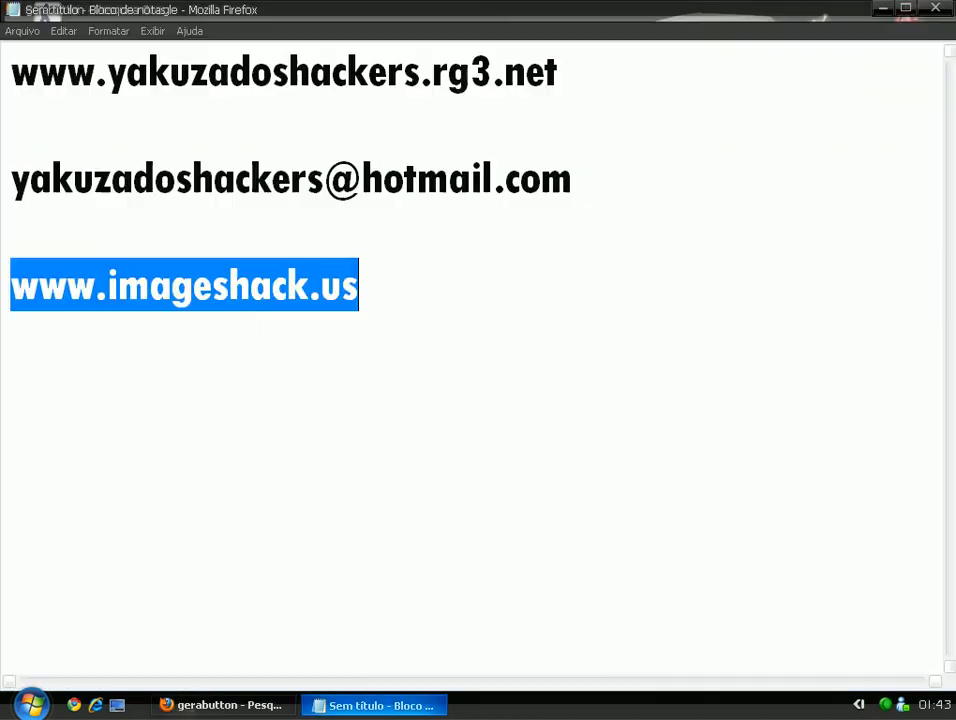
pyautogui.press('Return')
pyautogui.press('Return')
pyautogui.hotkey('ctrl', 'v')
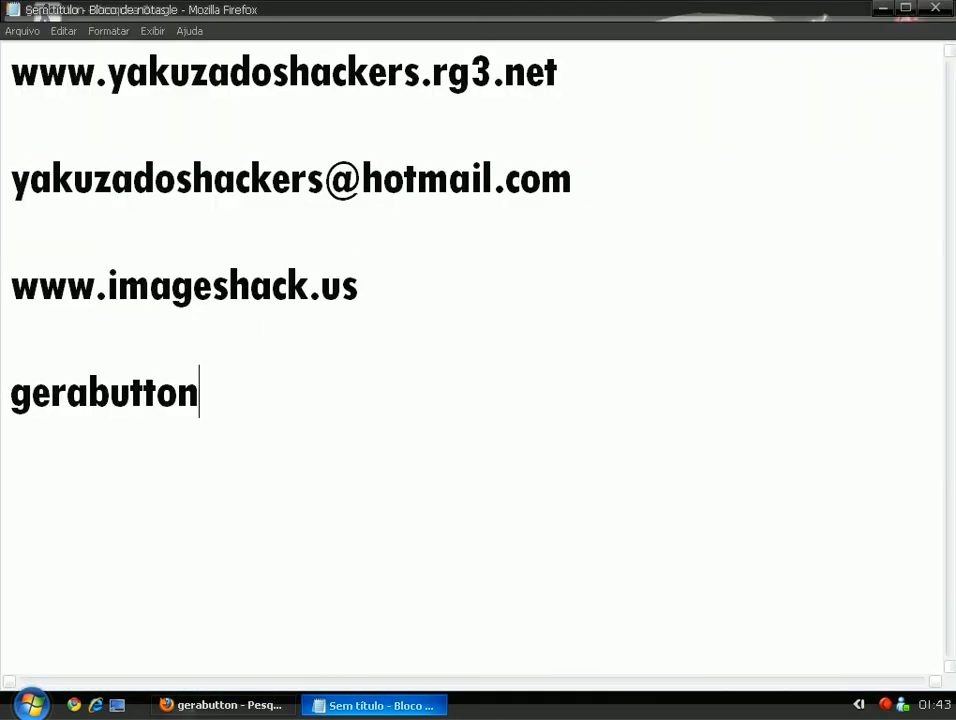
pyautogui.hotkey('shift', 'Home')
pyautogui.press('End')
pyautogui.press('Return')
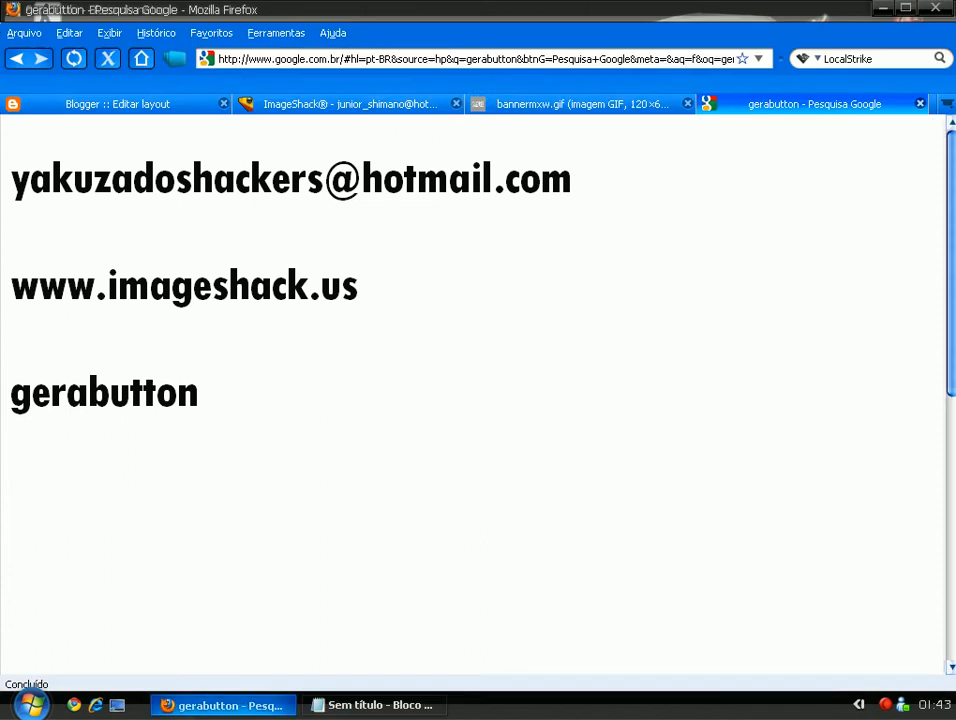
# Open the Mais Blog gerabutton result and grab the banner image's web address.
pyautogui.click(220, 274)
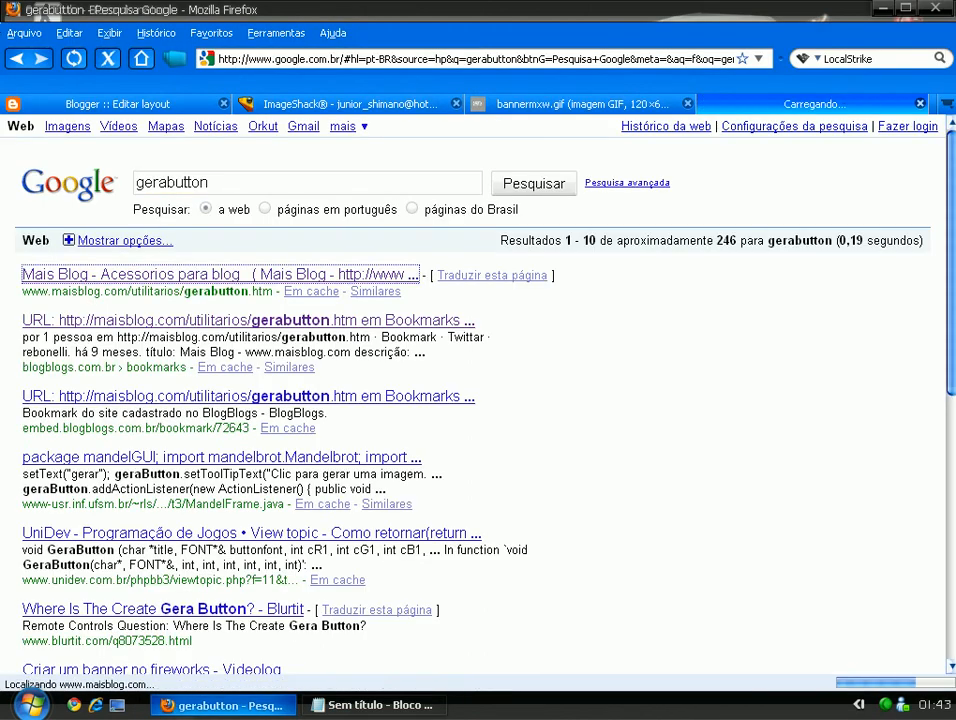
pyautogui.click(582, 104)
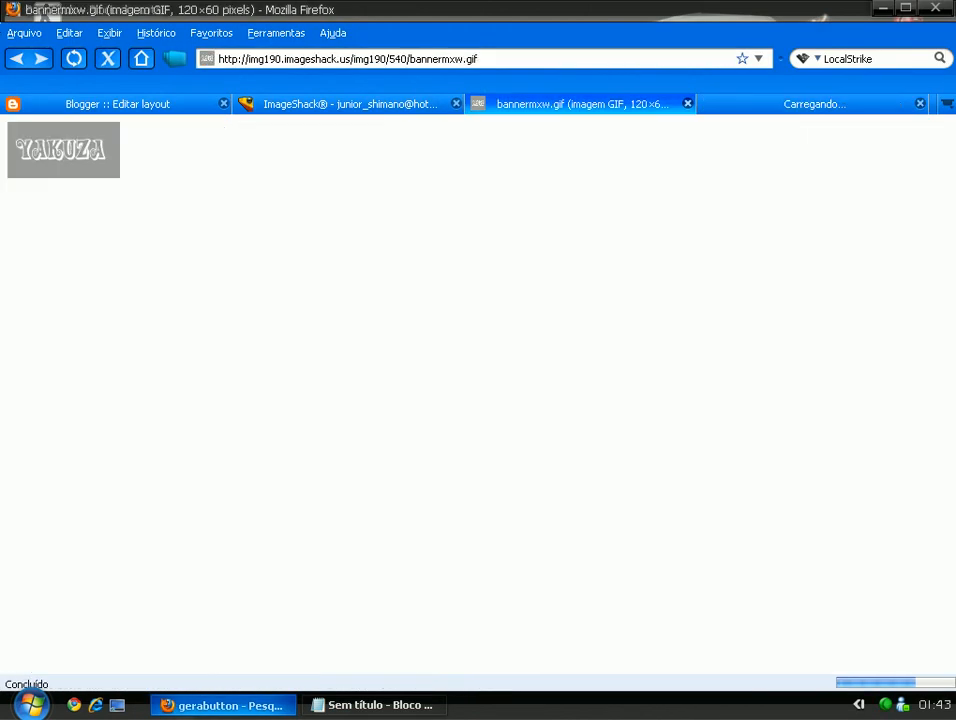
pyautogui.click(470, 58)
pyautogui.click(814, 104)
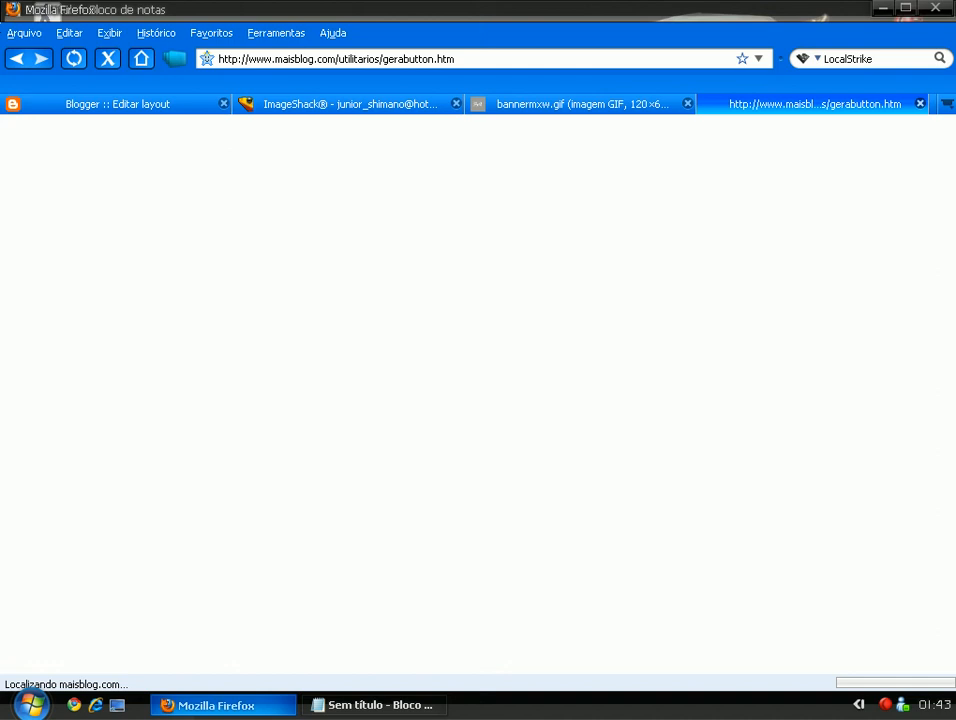
pyautogui.click(223, 705)
pyautogui.click(223, 705)
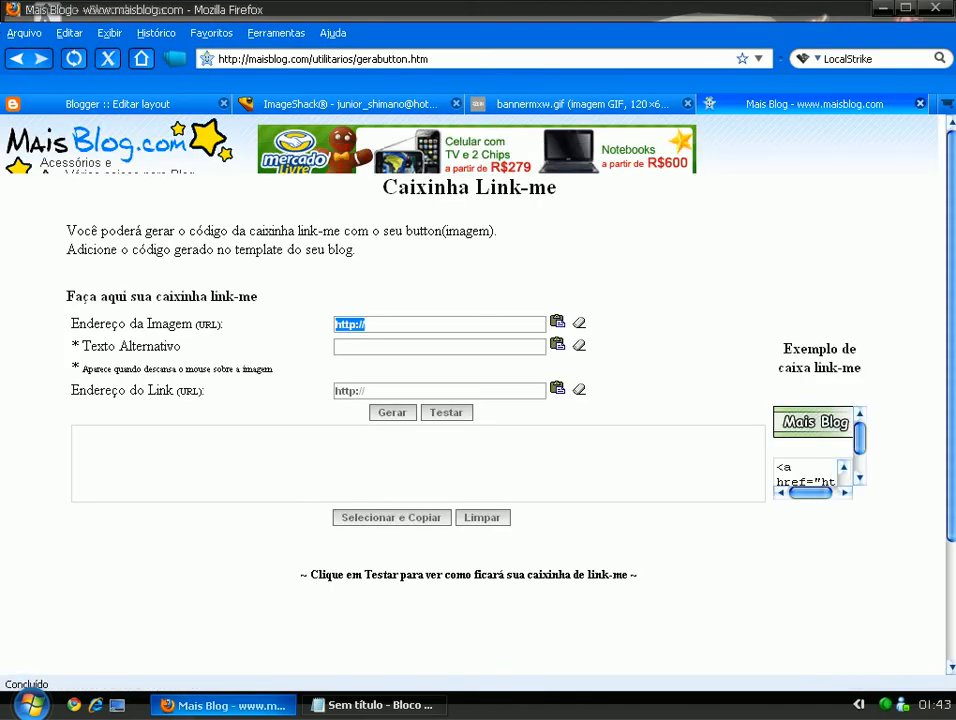
pyautogui.hotkey('ctrl', 'v')
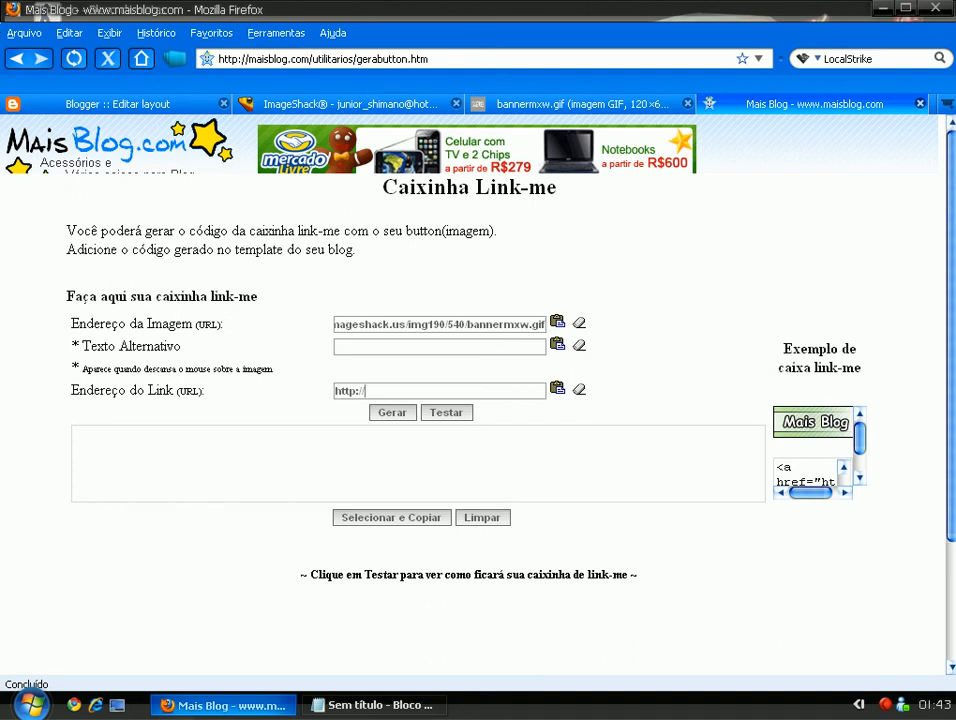
pyautogui.hotkey('ctrl', 'a')
pyautogui.press('BackSpace')
pyautogui.write('www.')
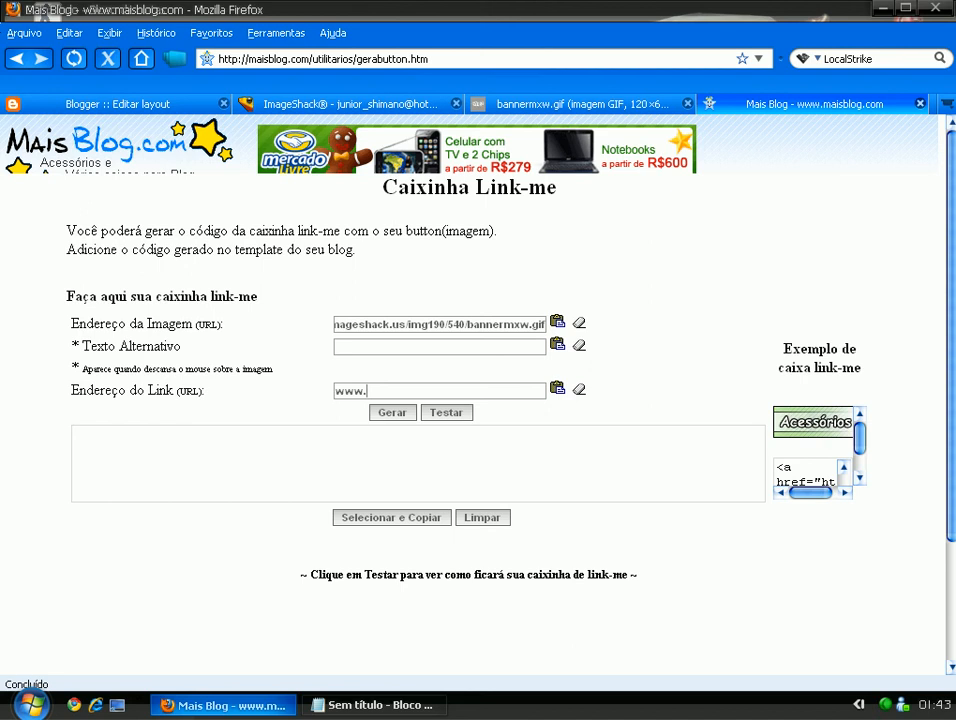
pyautogui.write('yakuzadoshackers.rg3.net')
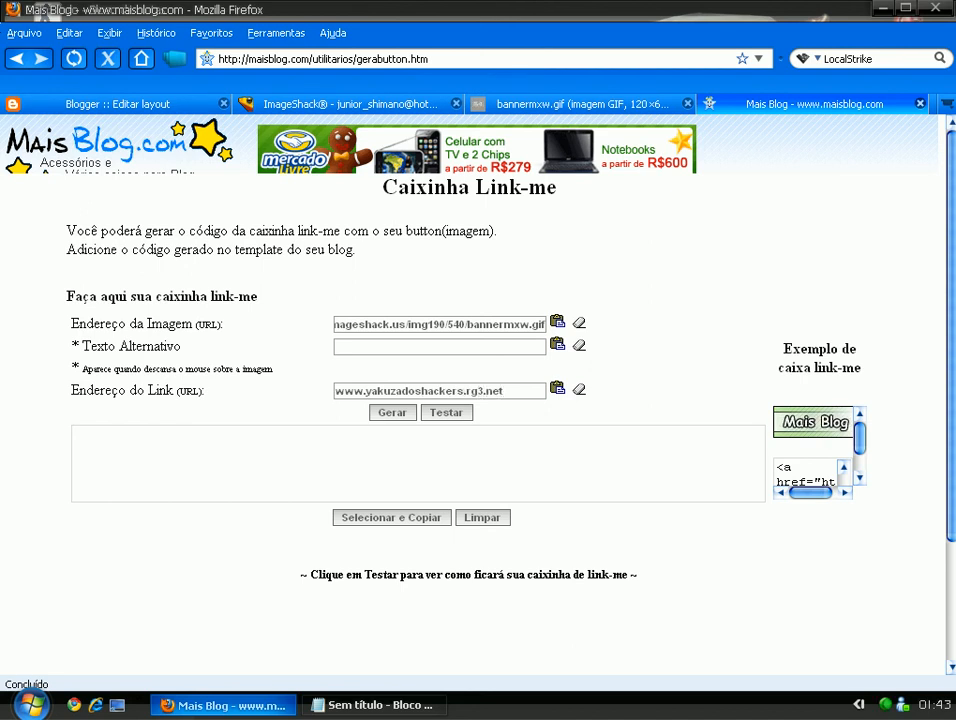
# Generate and test the link-me box, then copy all of its HTML code.
pyautogui.click(391, 412)
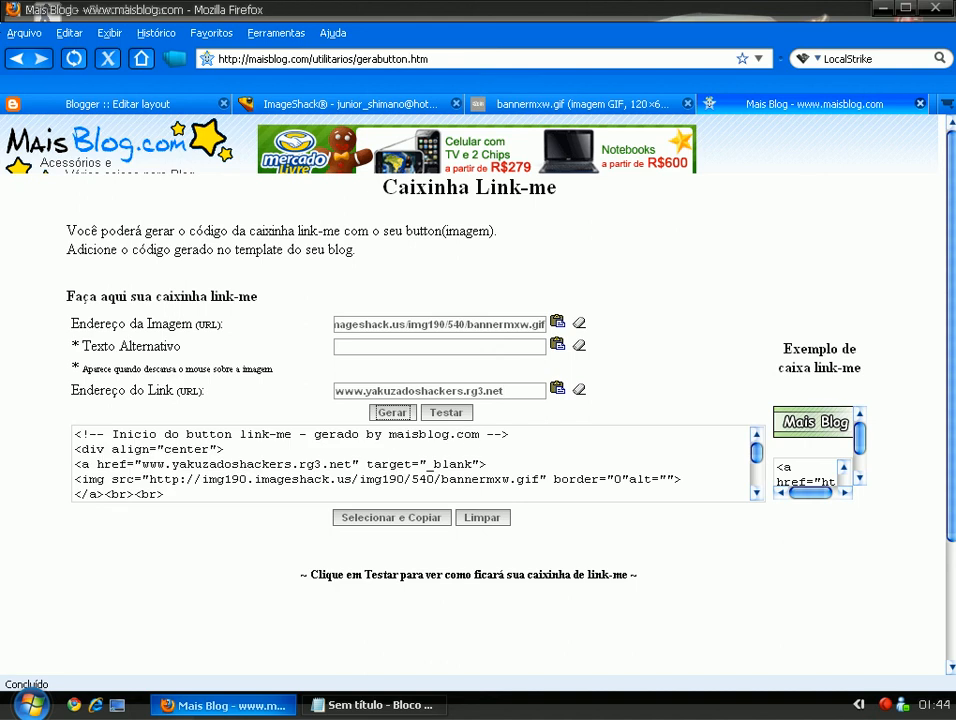
pyautogui.click(446, 412)
pyautogui.scroll(-4, 417, 463)
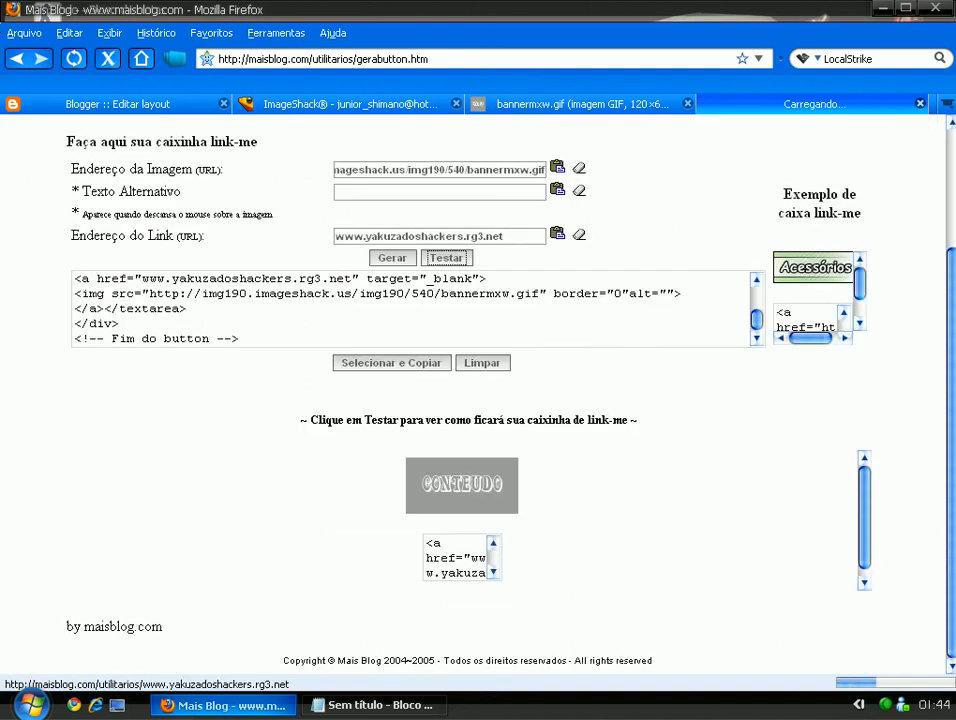
pyautogui.click(239, 338)
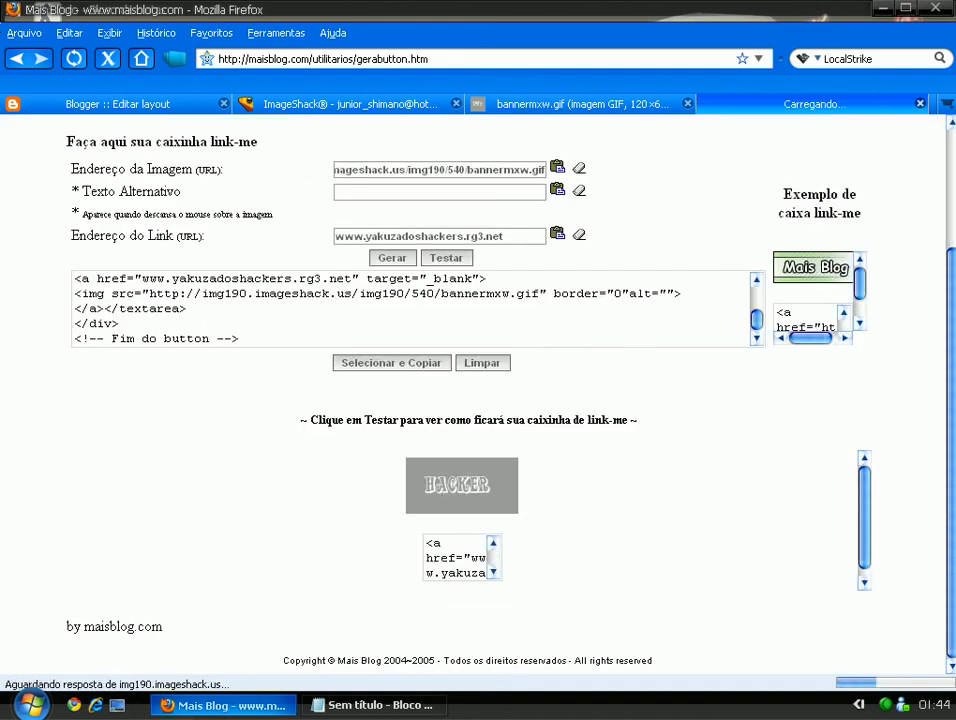
pyautogui.moveTo(75, 323); pyautogui.dragTo(134, 293)
pyautogui.hotkey('ctrl', 'a')
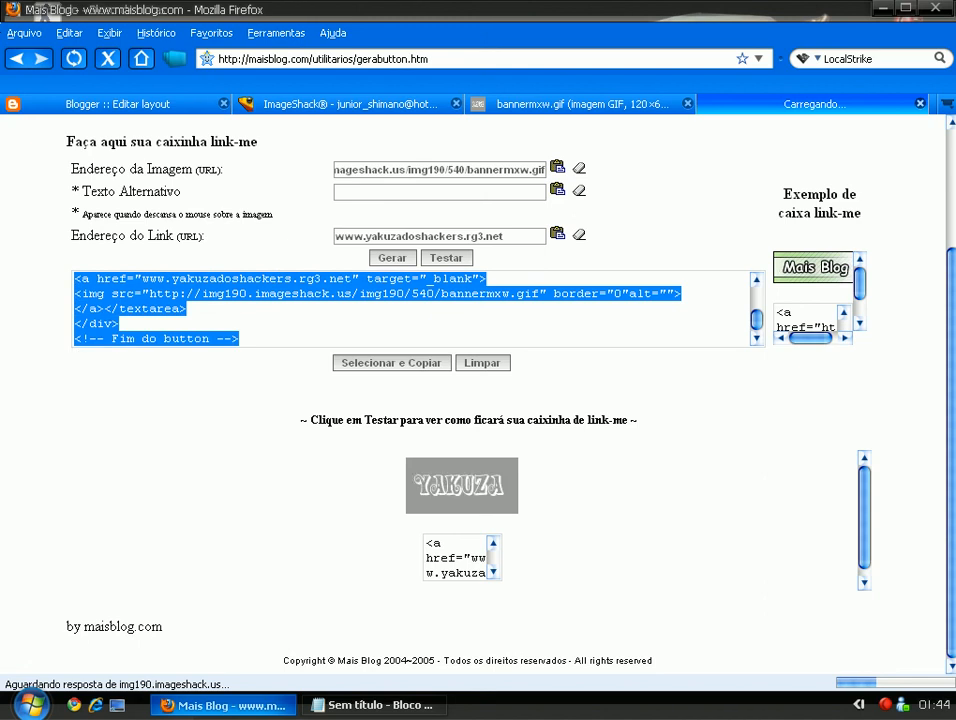
pyautogui.click(117, 104)
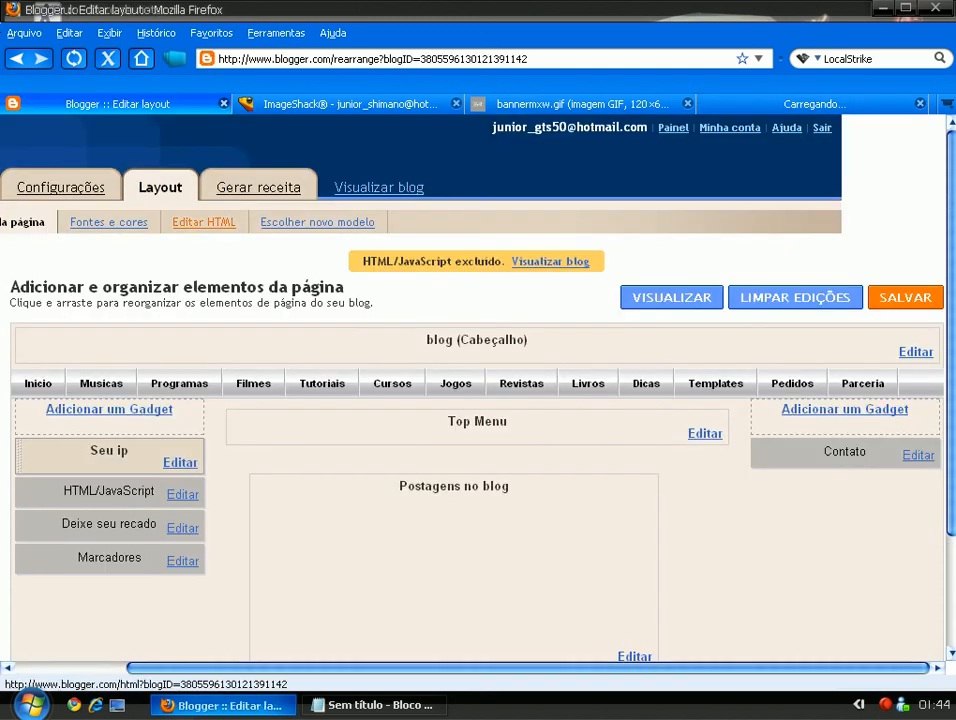
# Save an HTML/JavaScript gadget 'Nosso banner' with the pasted link-me code in the left sidebar.
pyautogui.click(109, 409)
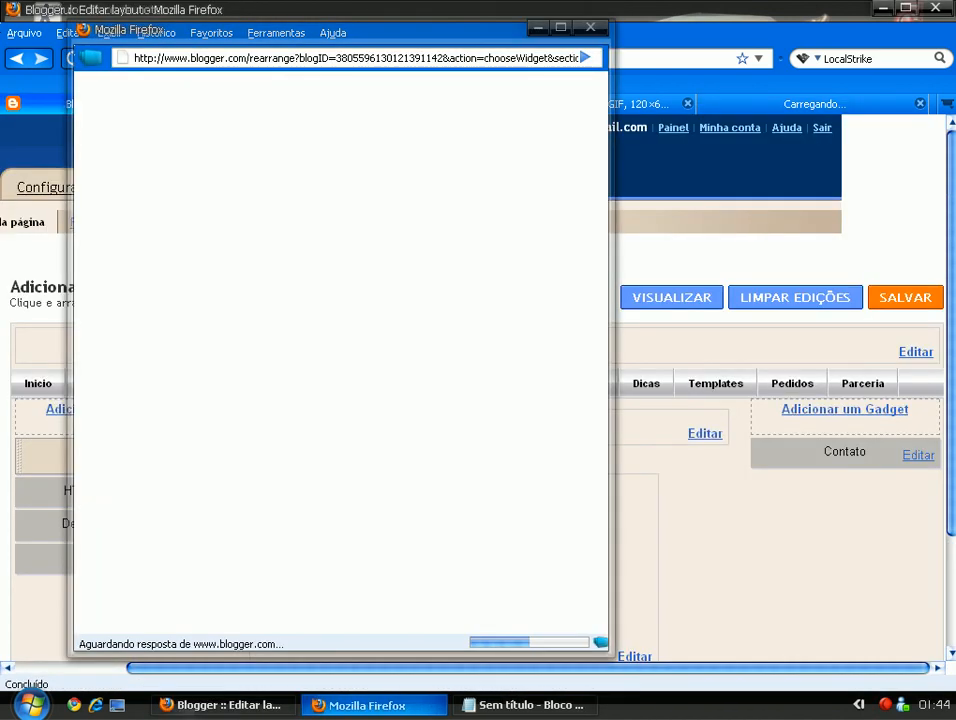
pyautogui.click(408, 443)
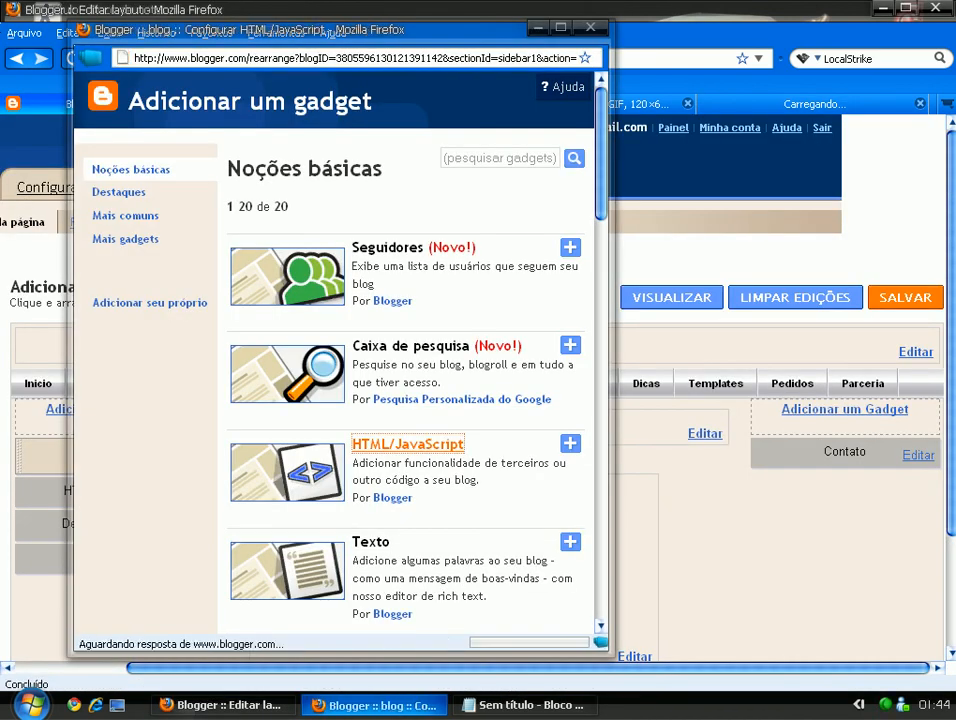
pyautogui.write('<!-- Inicio do button link-me - gerado by maisblog.com --> <div align="center"> <a href="www.yakuzadoshackers.rg3.net" target="_blank"> <img src="http://img190.imageshack.us/img190/540/bannermxw.gif" border="0"alt=""></a><br><br> <textarea name="cxlinkme" rows="2" cols="8" onclick="this.focus()" onfocus="this.select()"> <a href="www.yakuzadoshackers.rg3.net" target="_blank"> <img src="http://img190.imageshack.us/img190/540/bannermxw.gif" border="0"alt=""></a></textarea> </div> <!-- Fim do button -->')
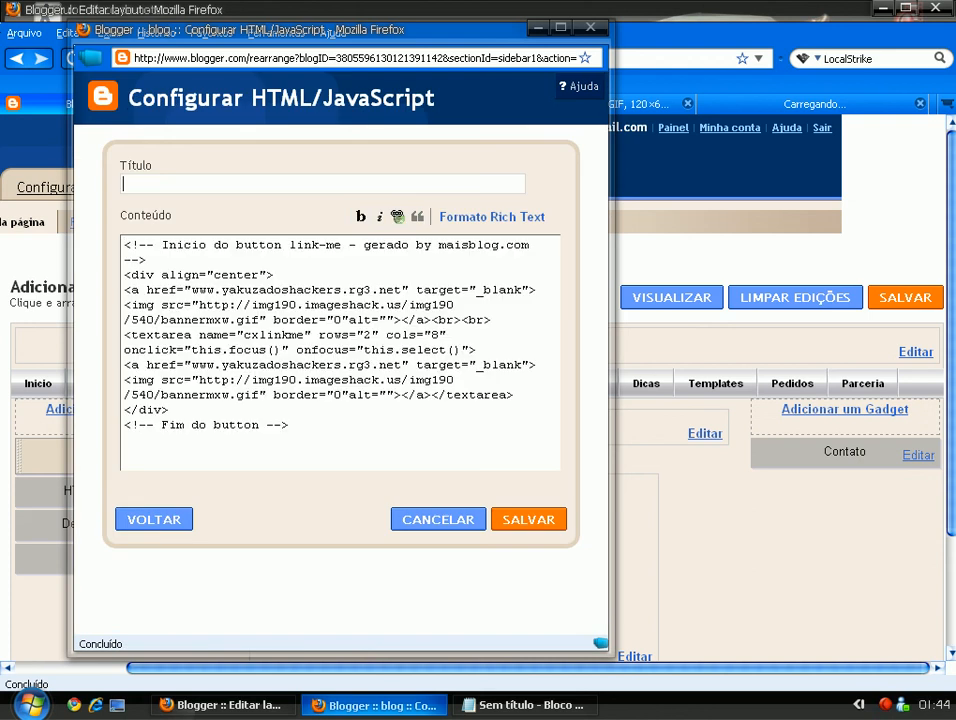
pyautogui.write('Nosso banner')
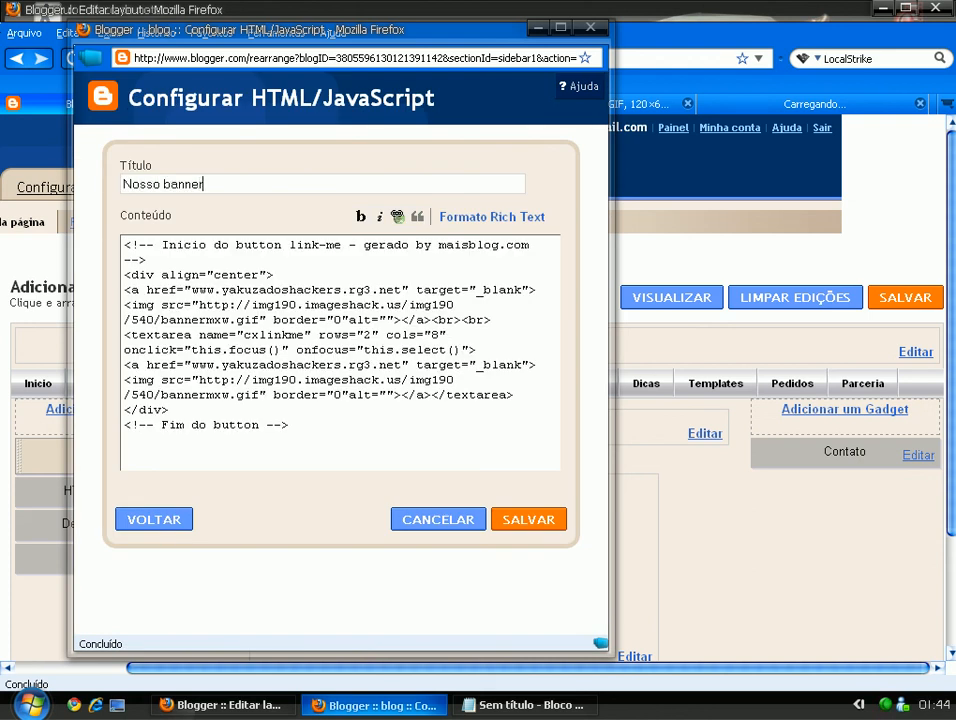
pyautogui.click(528, 519)
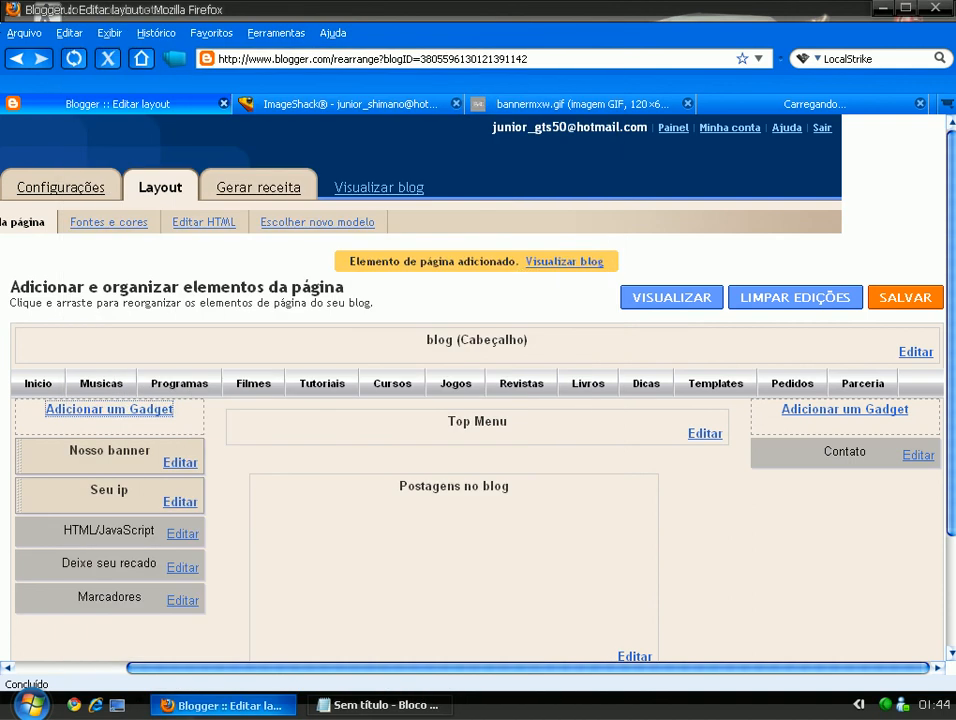
pyautogui.click(564, 261)
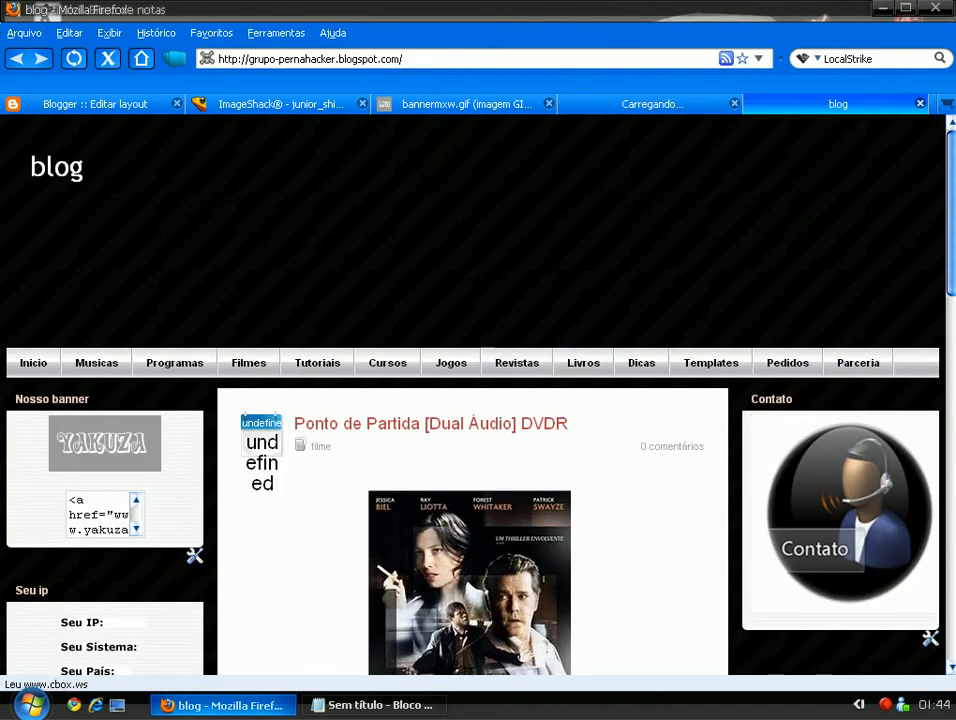
# Copy the link-me code from the box under the banner on the live blog.
pyautogui.scroll(-2, 478, 394)
pyautogui.click(98, 407)
pyautogui.rightClick(92, 405)
pyautogui.click(124, 457)
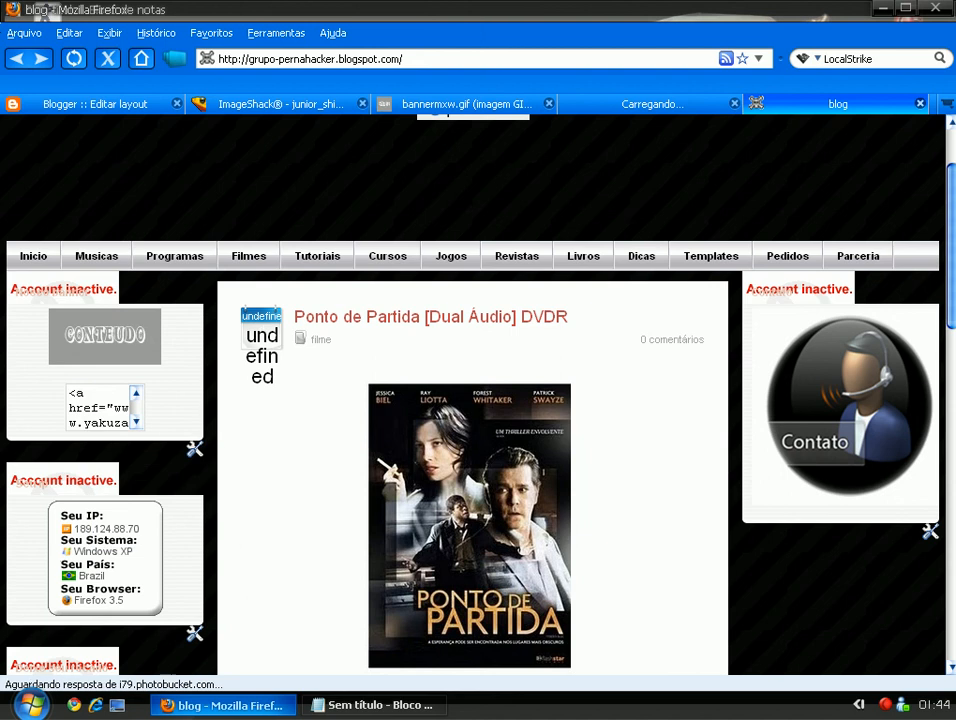